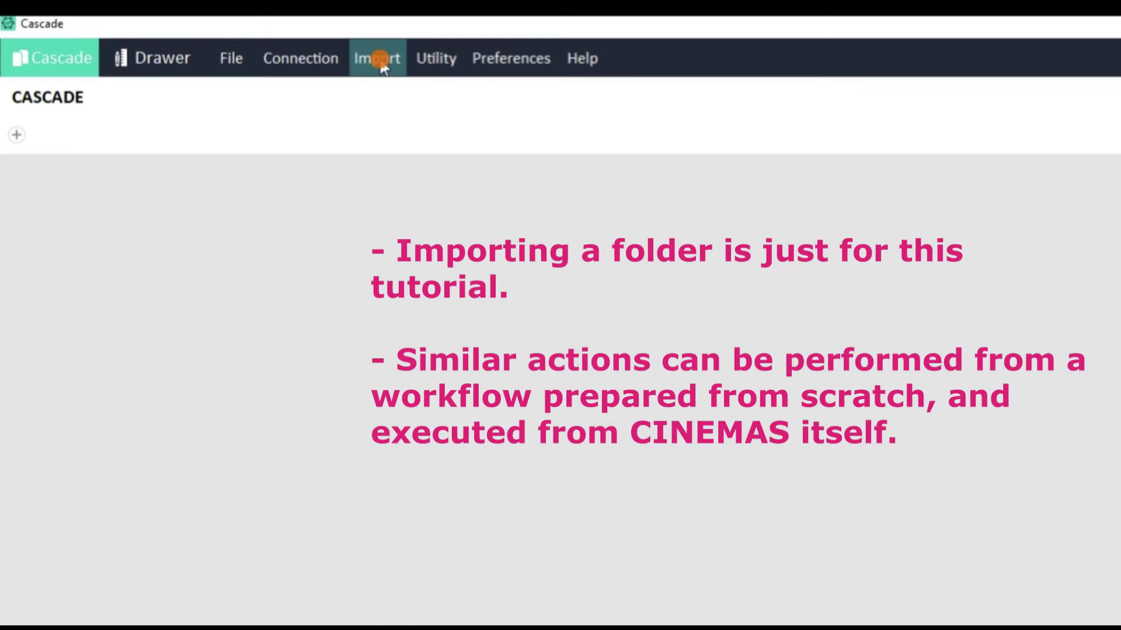
- Import the magview-test-linear directory from the TESTING folder
left_click(379, 59)
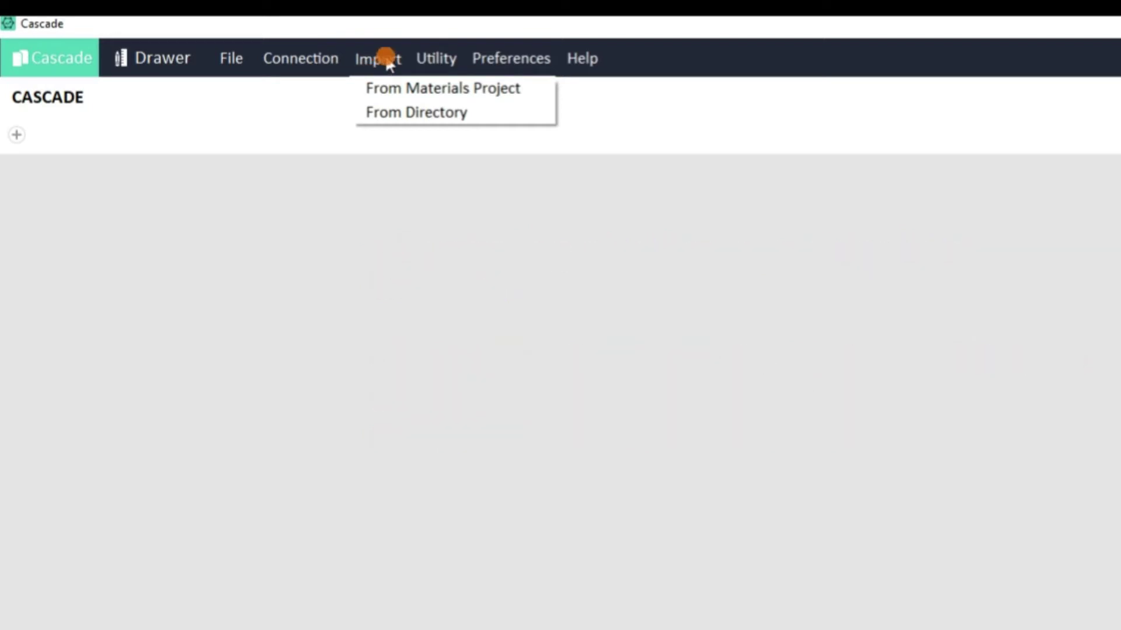
left_click(405, 112)
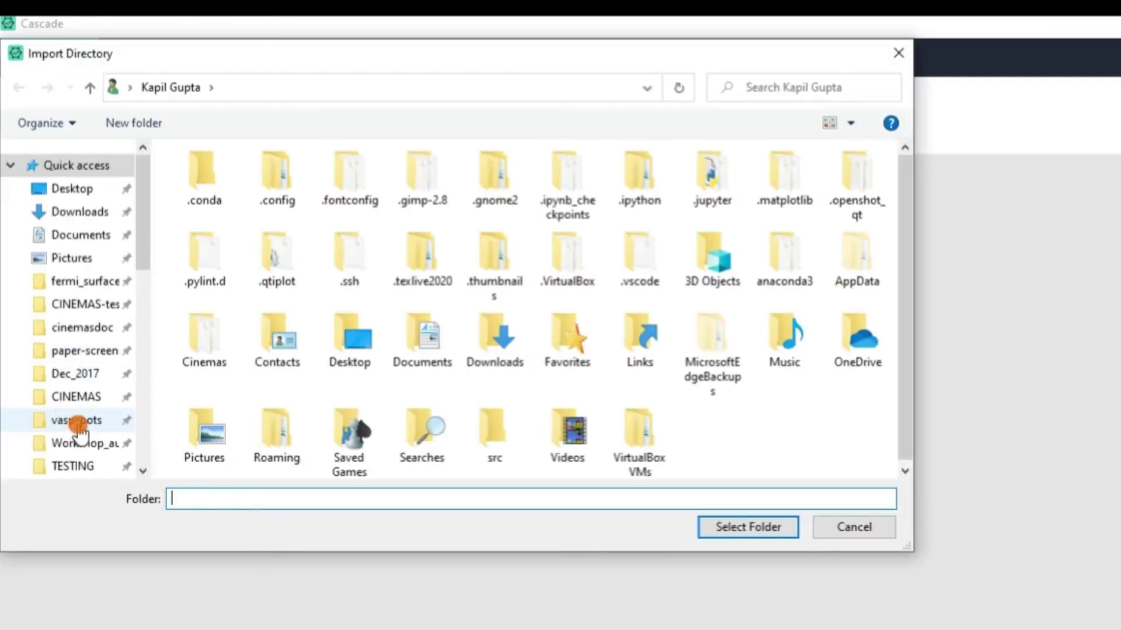
left_click(73, 465)
left_click(251, 280)
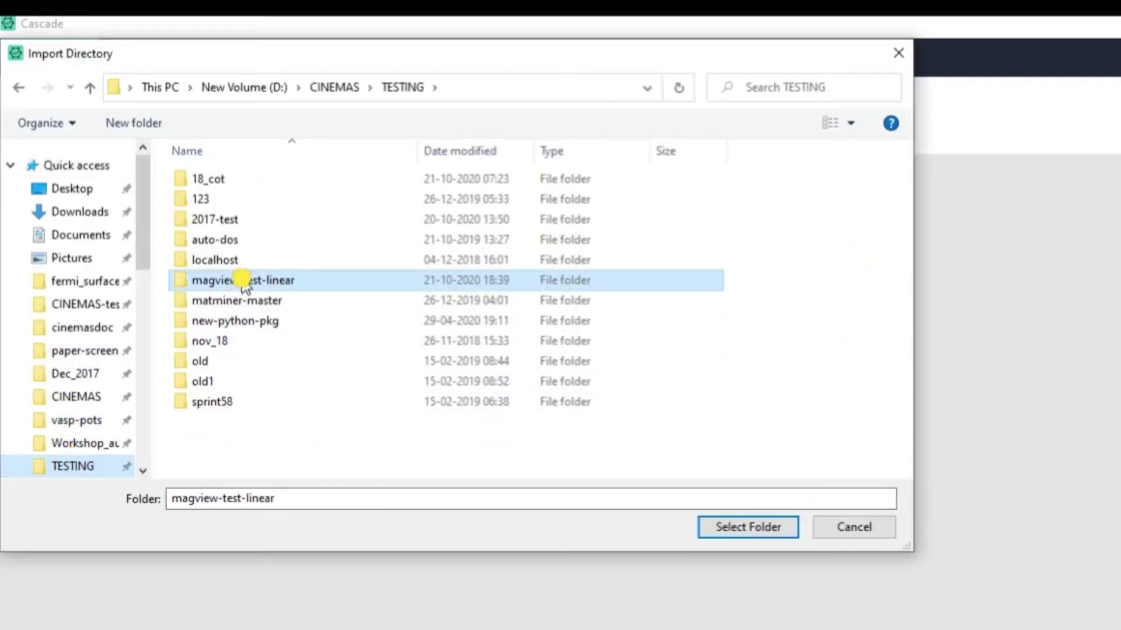
left_click(744, 528)
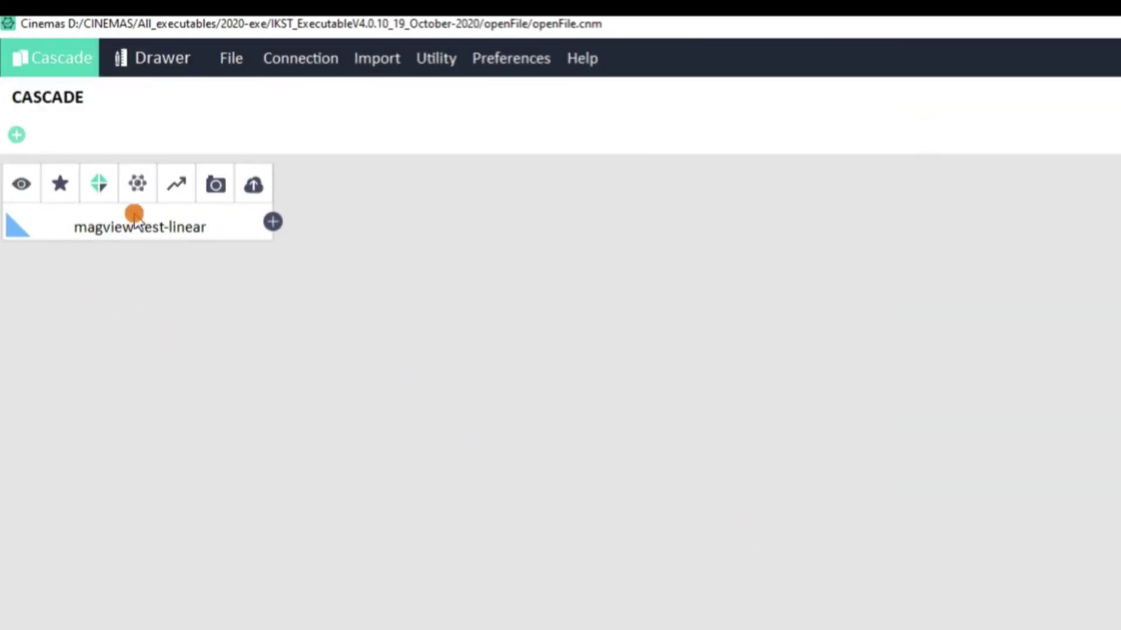
- Open the magview-test-linear crystal structure, orient the unit cell with the c axis upward, and minimize the Info View
left_click(136, 183)
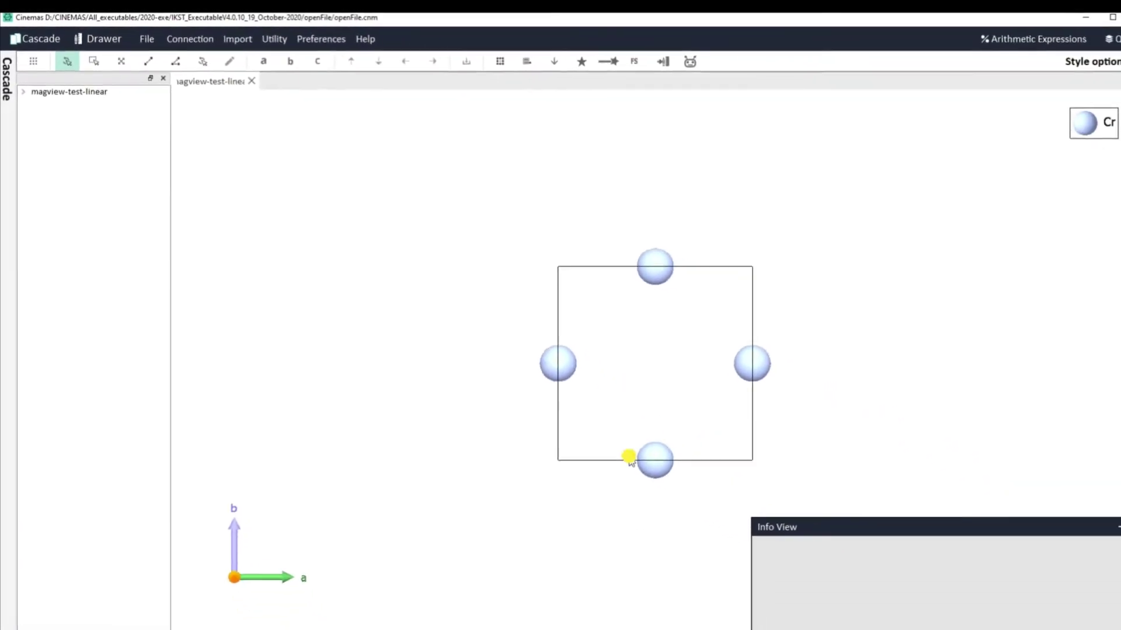
left_click_drag(629, 459, 671, 399)
scroll(651, 385, "up", 3)
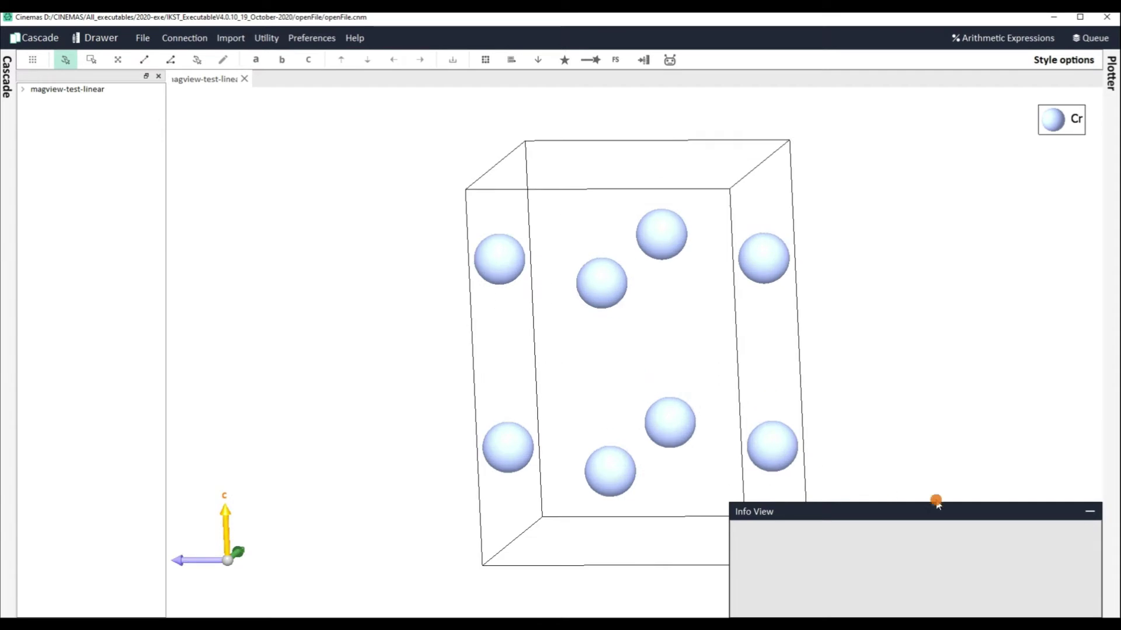
left_click(1090, 511)
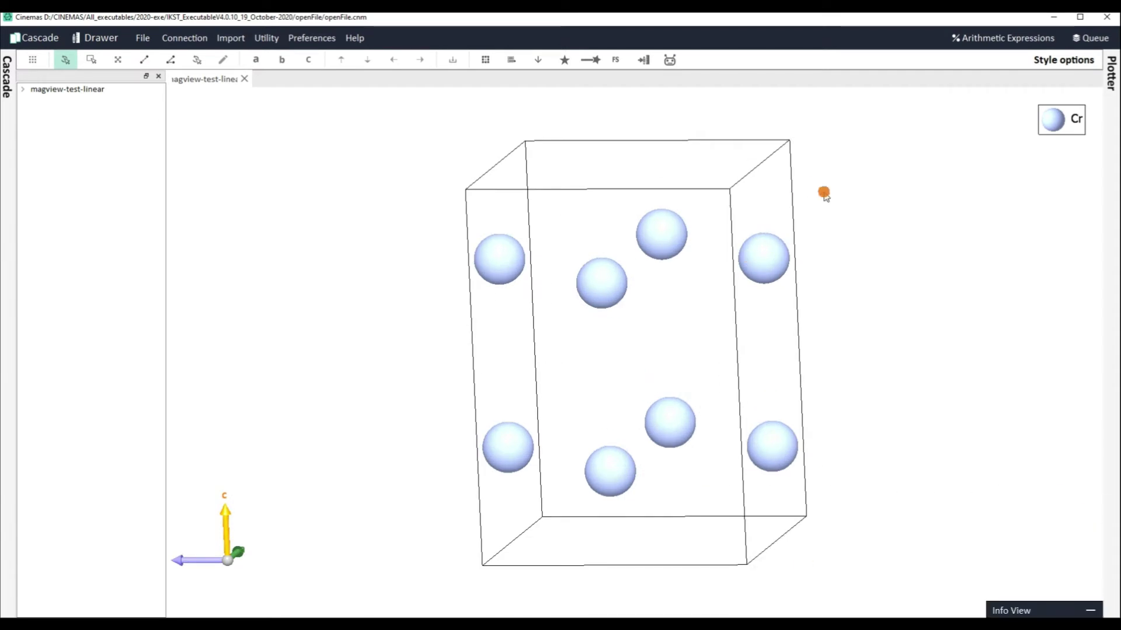
- Show the force arrows on the chromium atoms through the Force view style options
left_click(1062, 61)
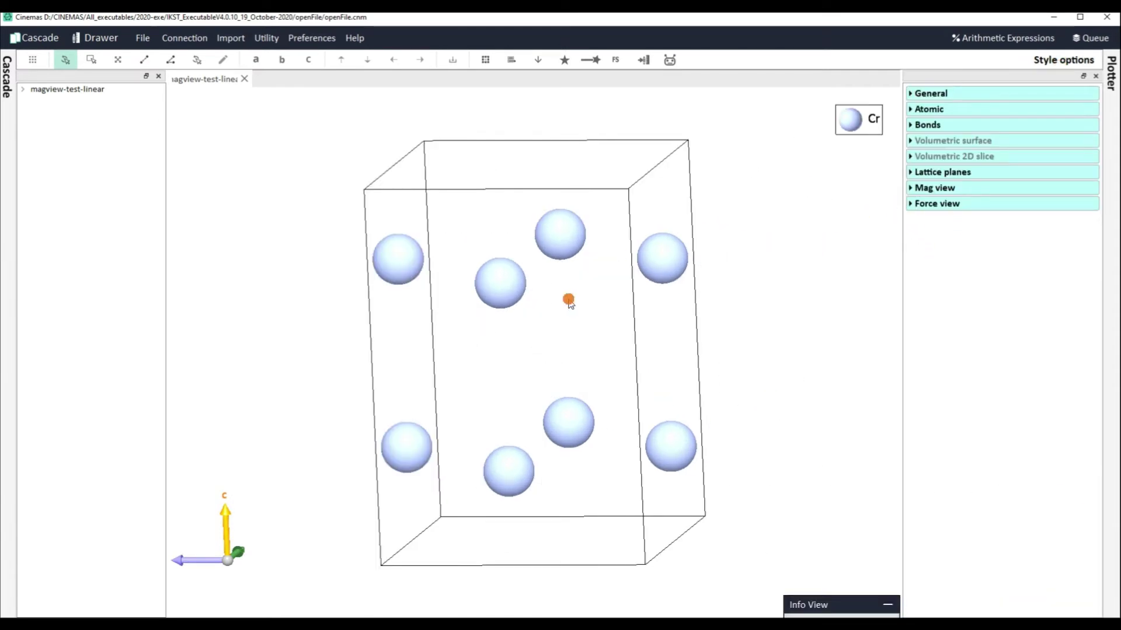
left_click(912, 204)
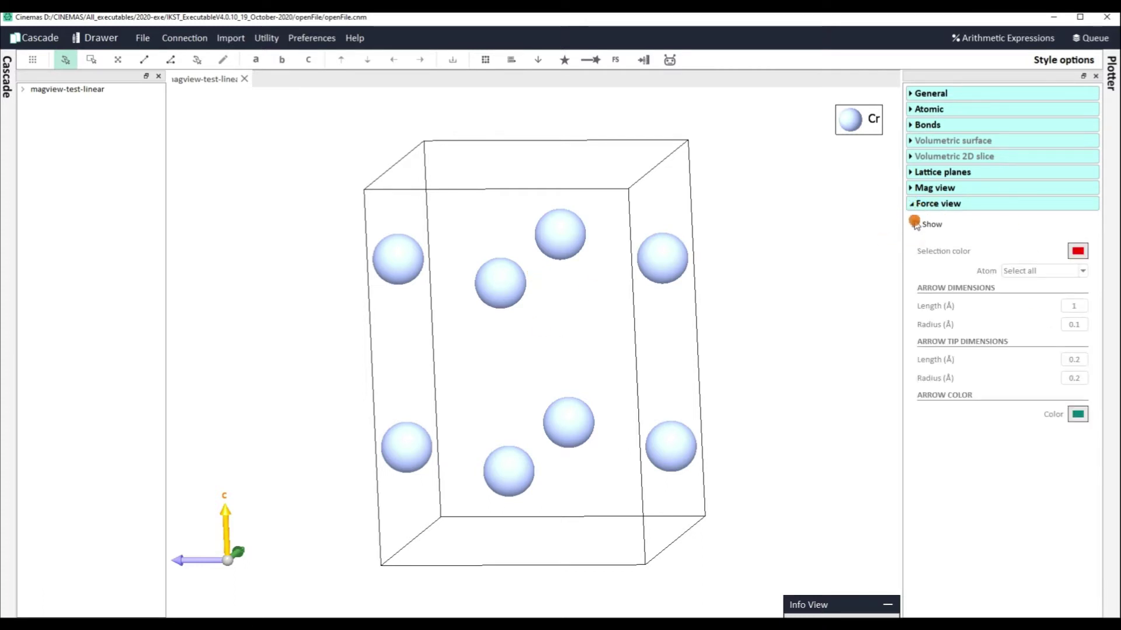
left_click(916, 225)
left_click_drag(671, 345, 646, 349)
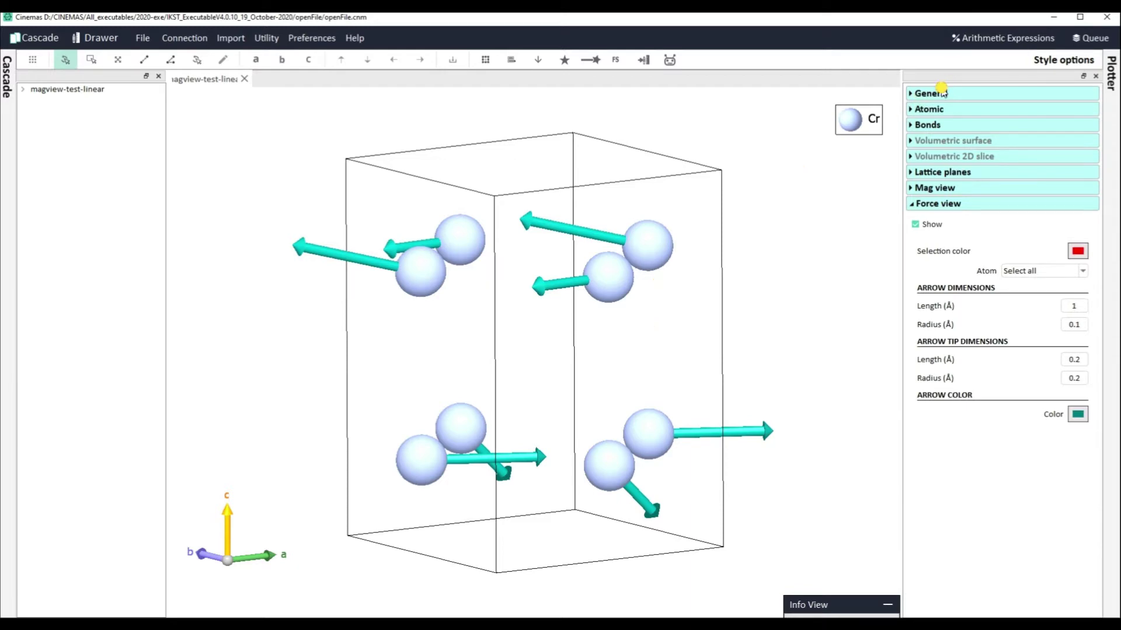
- Enable antialiasing and choose Phong shading in the general style options
left_click(941, 92)
left_click(915, 383)
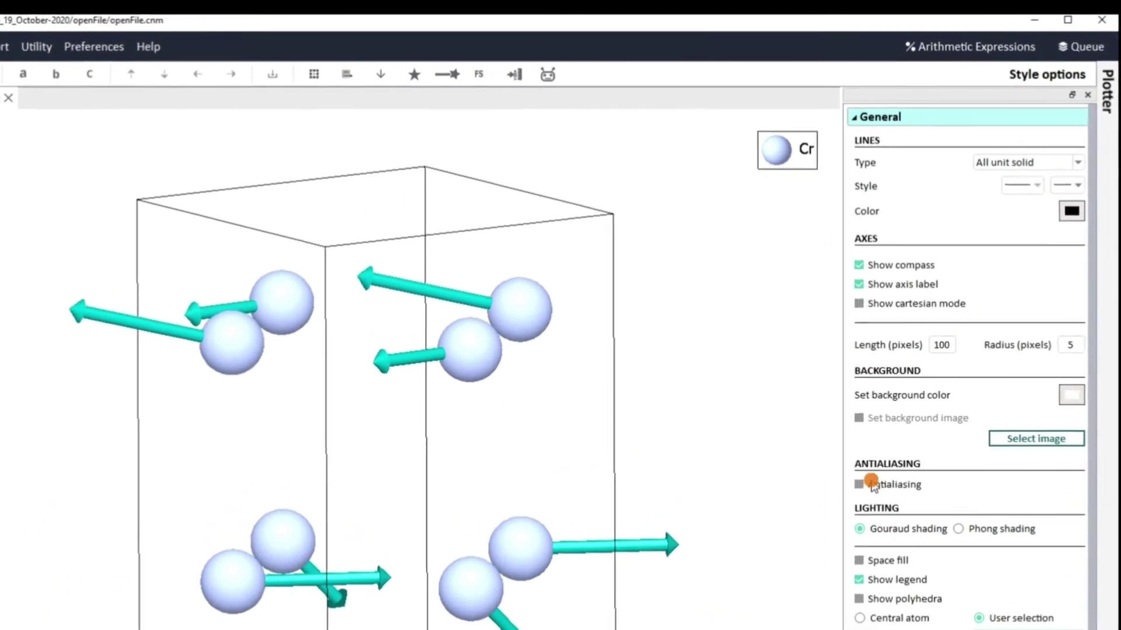
left_click(860, 482)
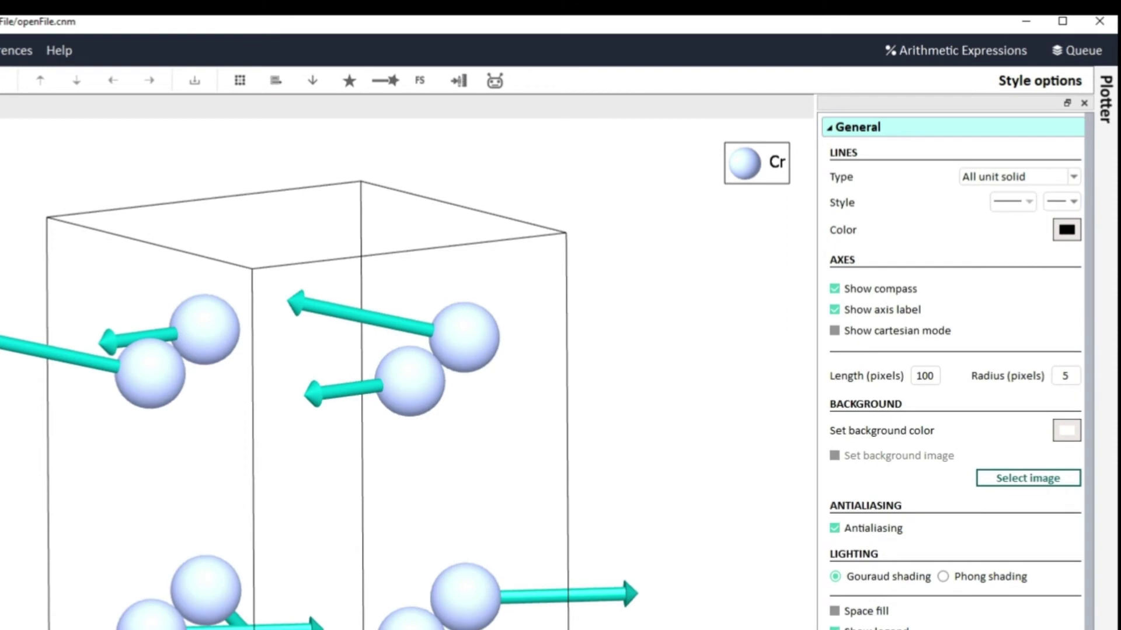
left_click(942, 576)
left_click(883, 130)
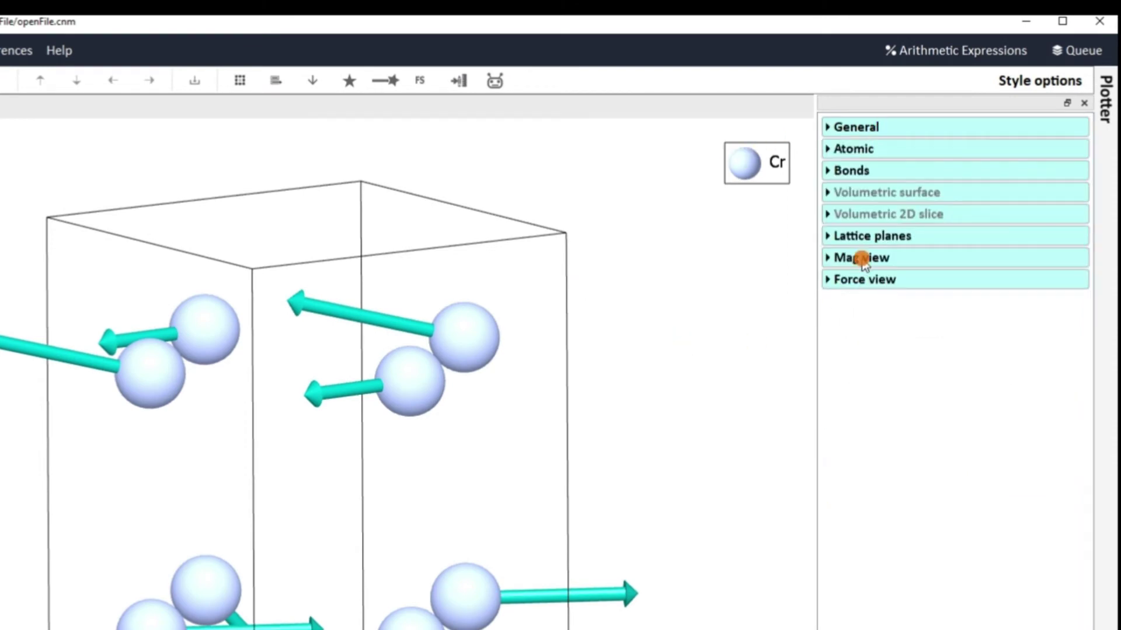
- Return to the Force view settings and inspect the force components of several arrows on the lower atoms, then clear the selection
left_click(862, 279)
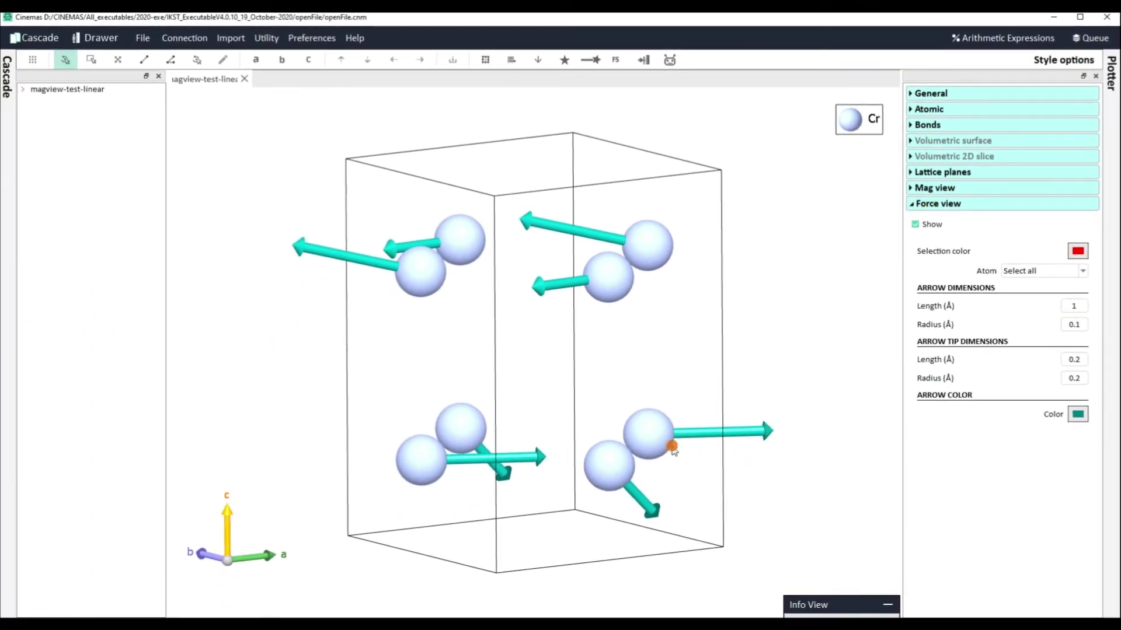
left_click(673, 448)
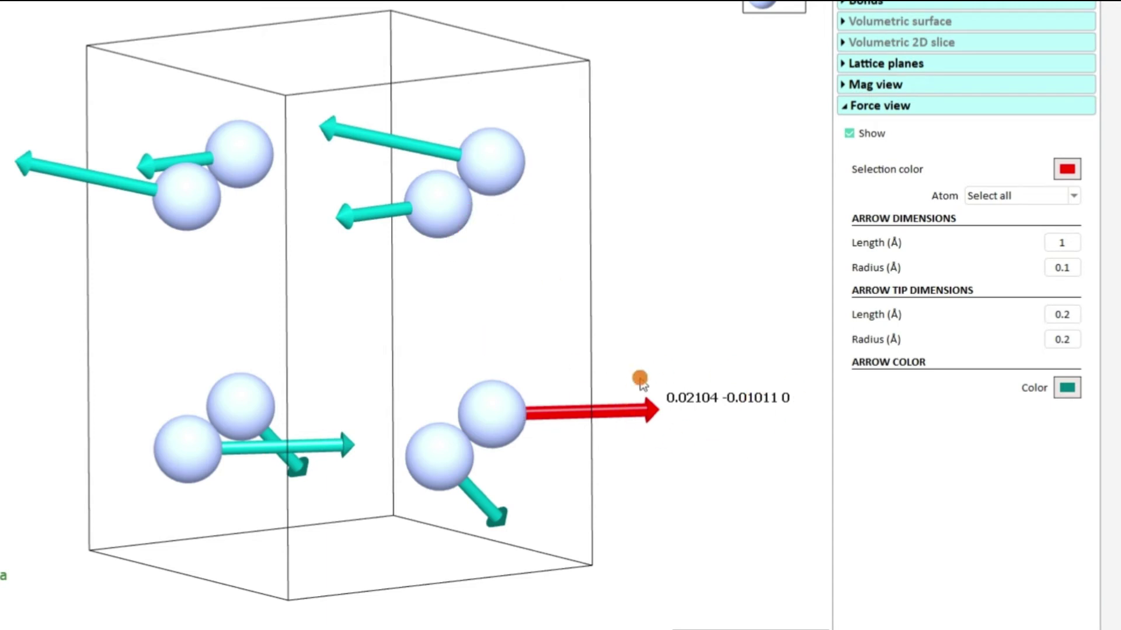
left_click(331, 447)
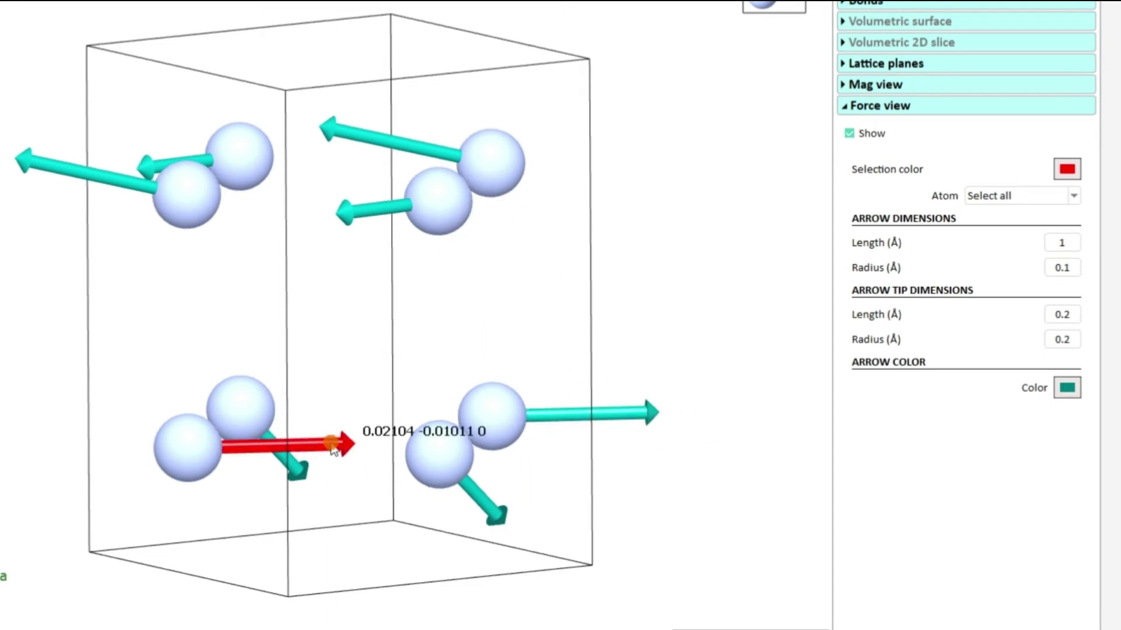
left_click(298, 467)
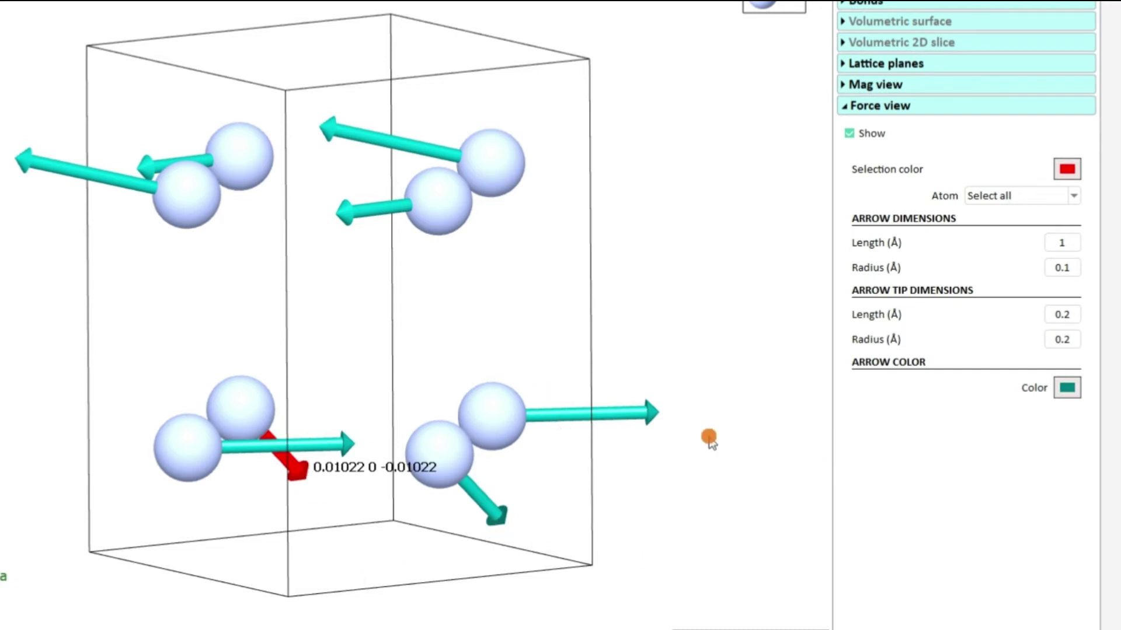
left_click(698, 255)
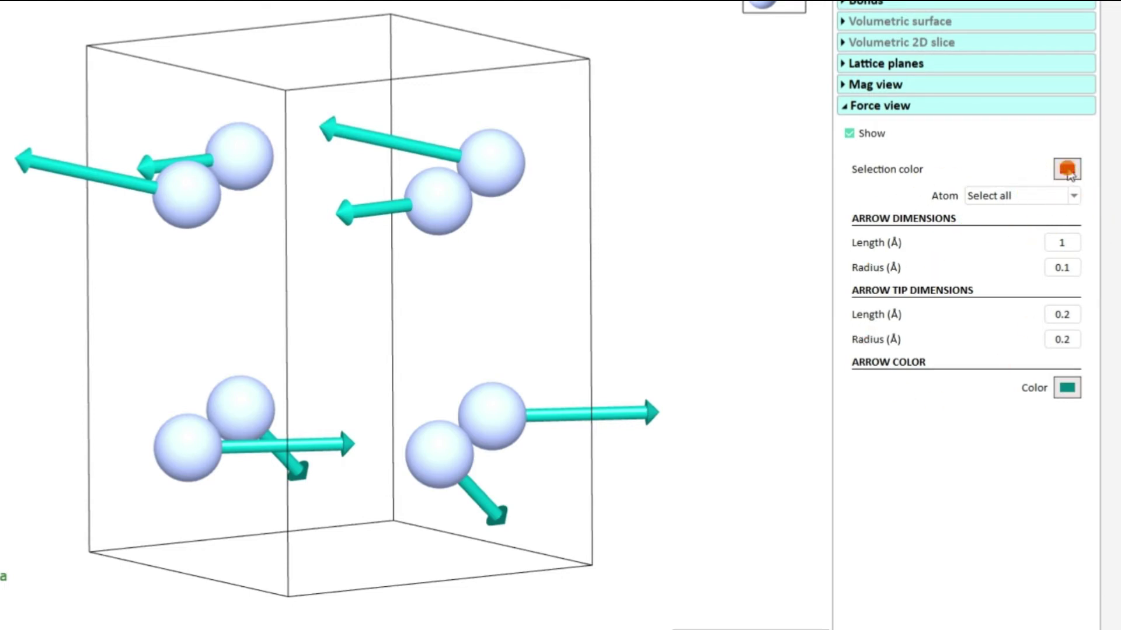
- Set the force arrow selection color to dark green and check it on a lower atom's arrow, then deselect it
left_click(1067, 171)
left_click(967, 238)
left_click(1054, 393)
left_click(623, 415)
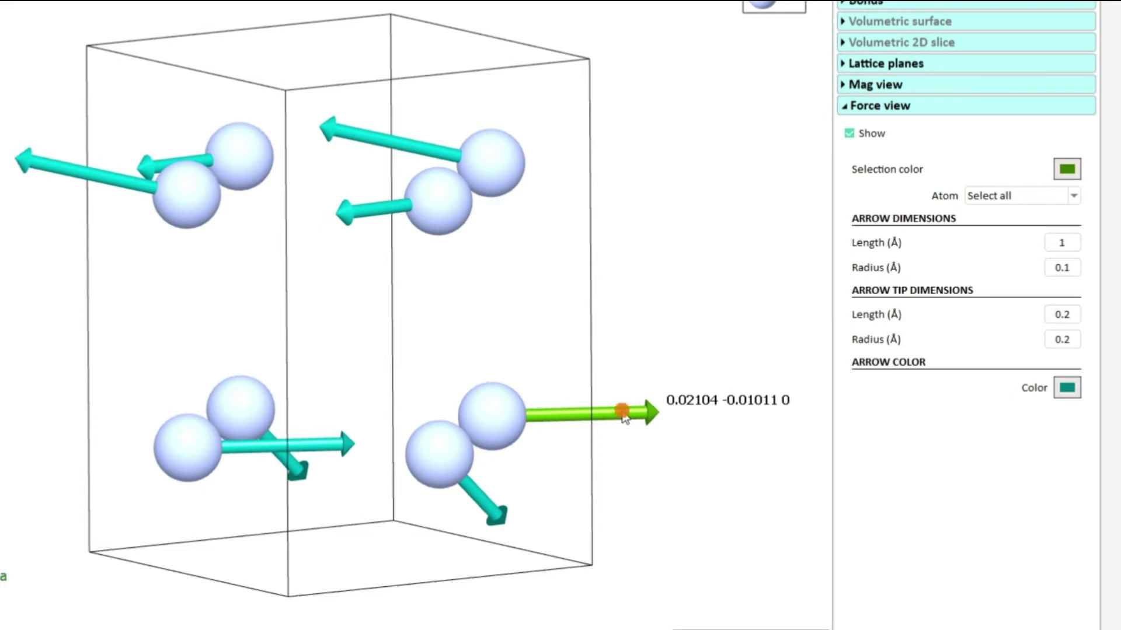
left_click(701, 457)
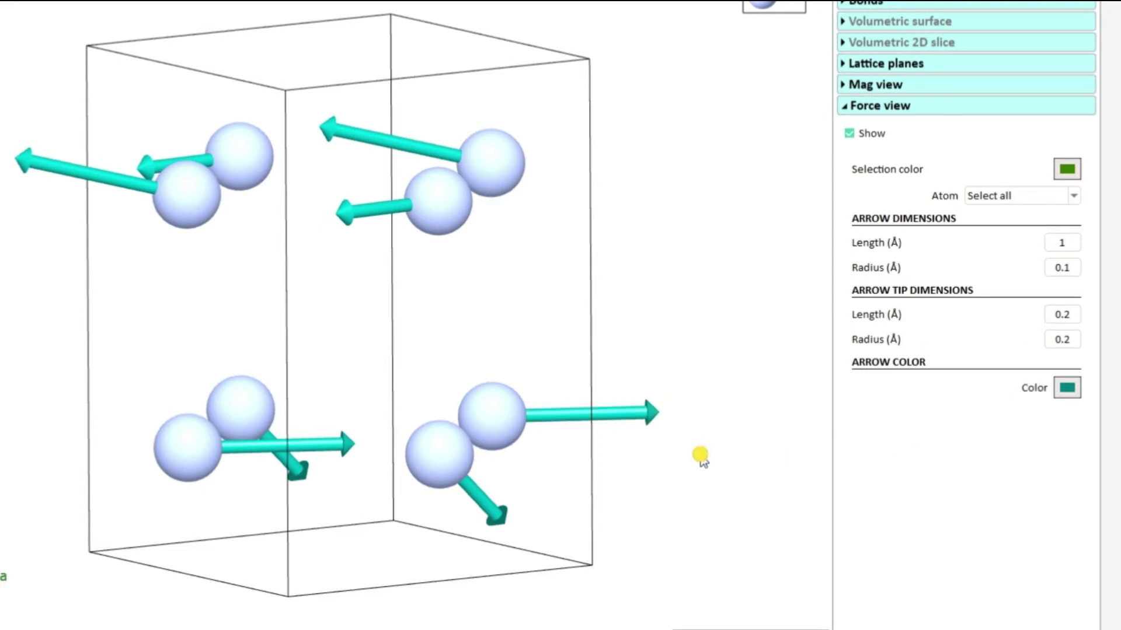
- Look at the atom choices for the force arrows, try a shorter arrow length, and reset the length to 1 Å
left_click(1068, 197)
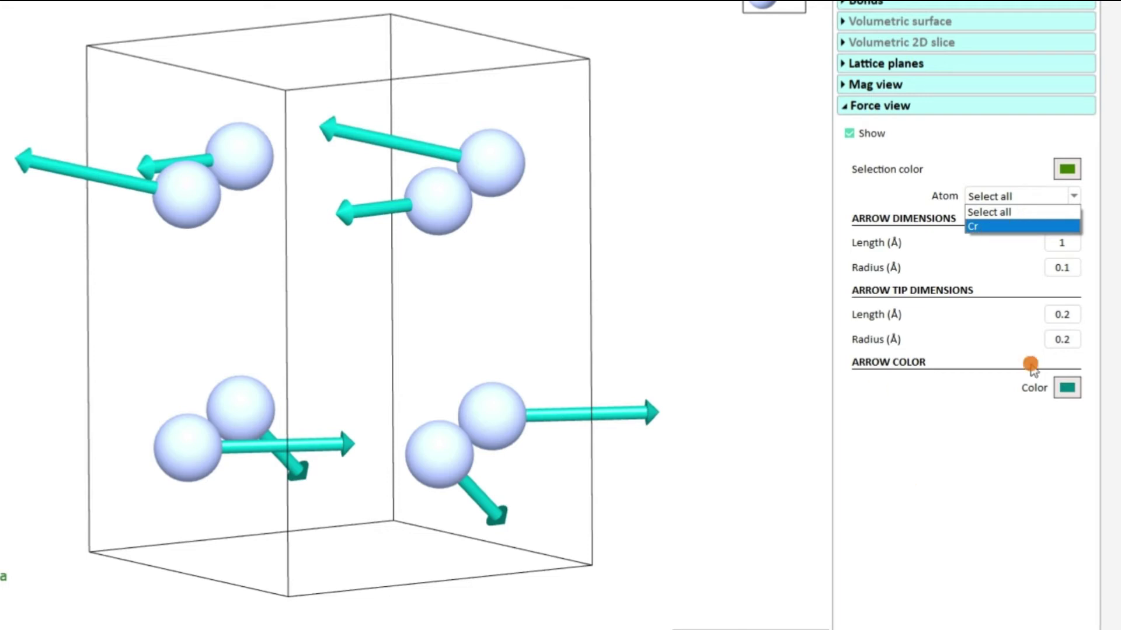
left_click(965, 480)
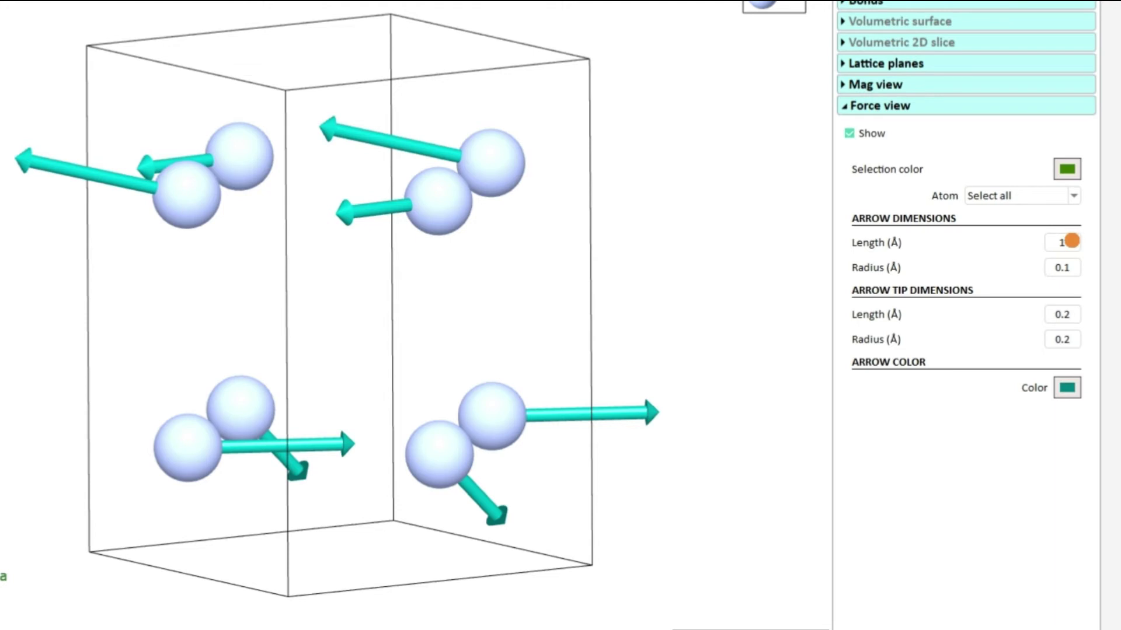
left_click_drag(1071, 241, 1053, 240)
key("Return")
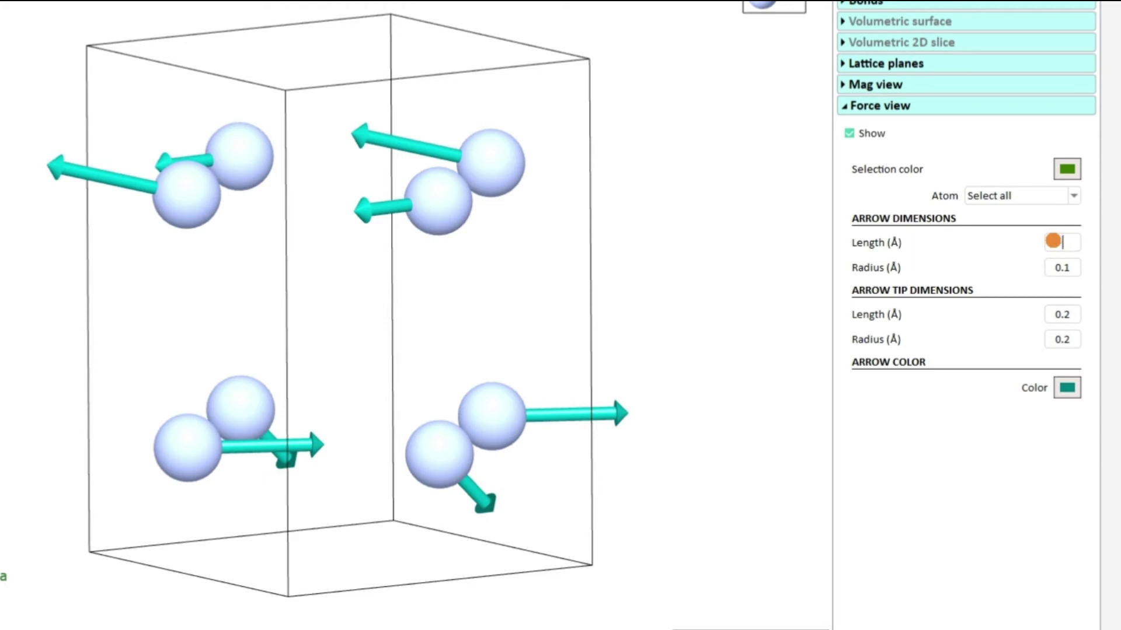
key("Return")
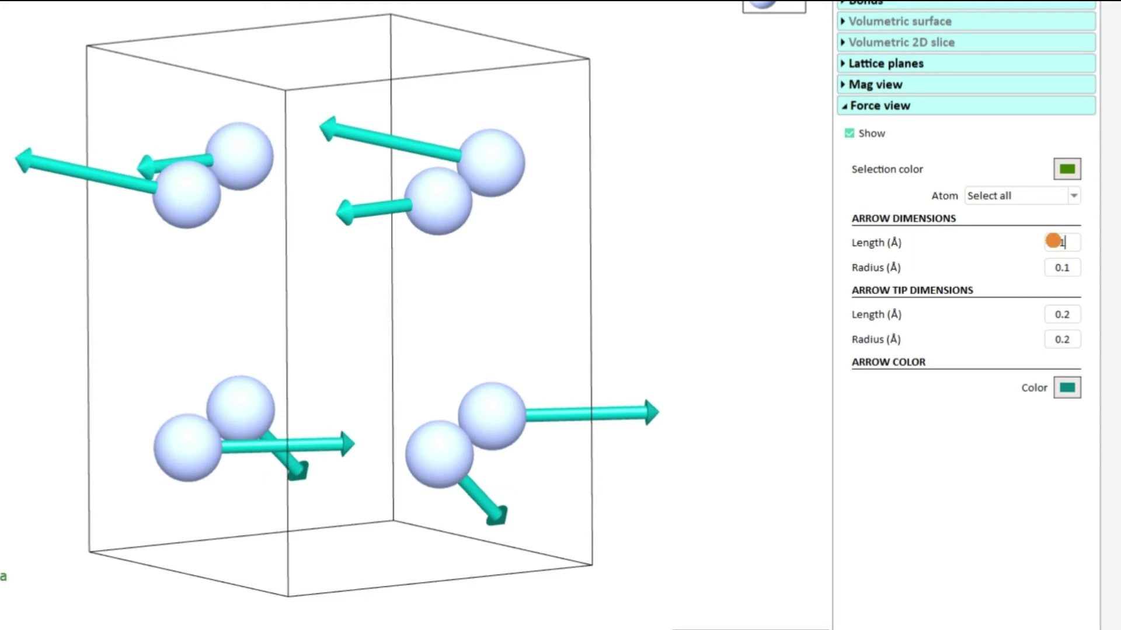
- Set the force arrow radius to 0.08 Å and the arrow tip length to 0.6 Å
type("8")
key("Return")
left_click(1070, 311)
left_click(1070, 312)
key("Return")
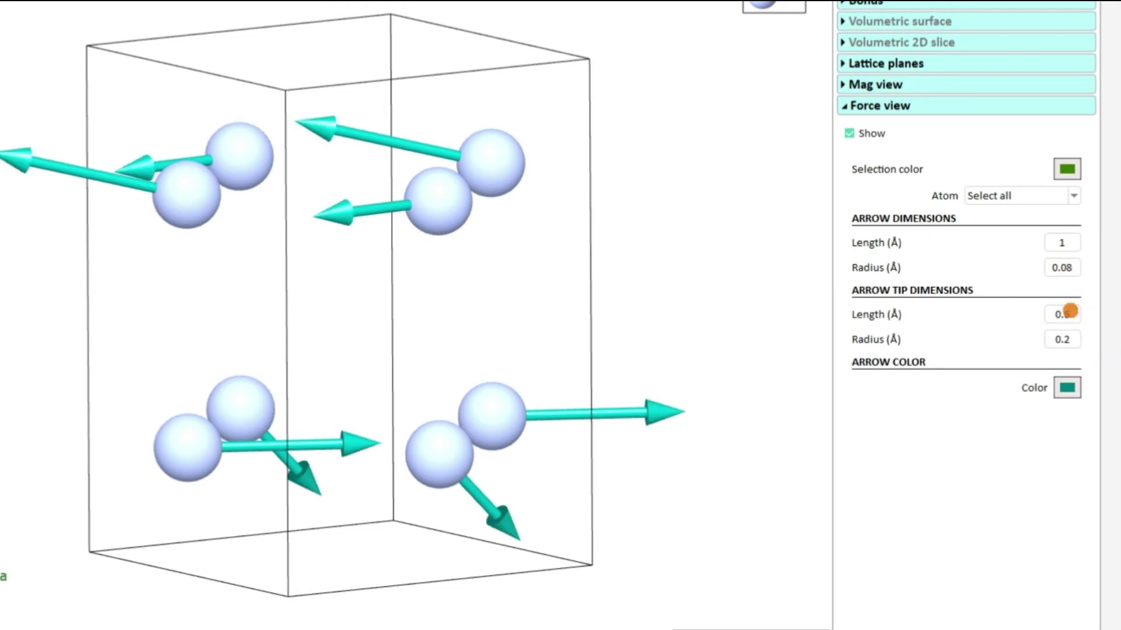
- Change the color of the force arrows to red
left_click(1066, 387)
left_click(926, 492)
left_click(1054, 591)
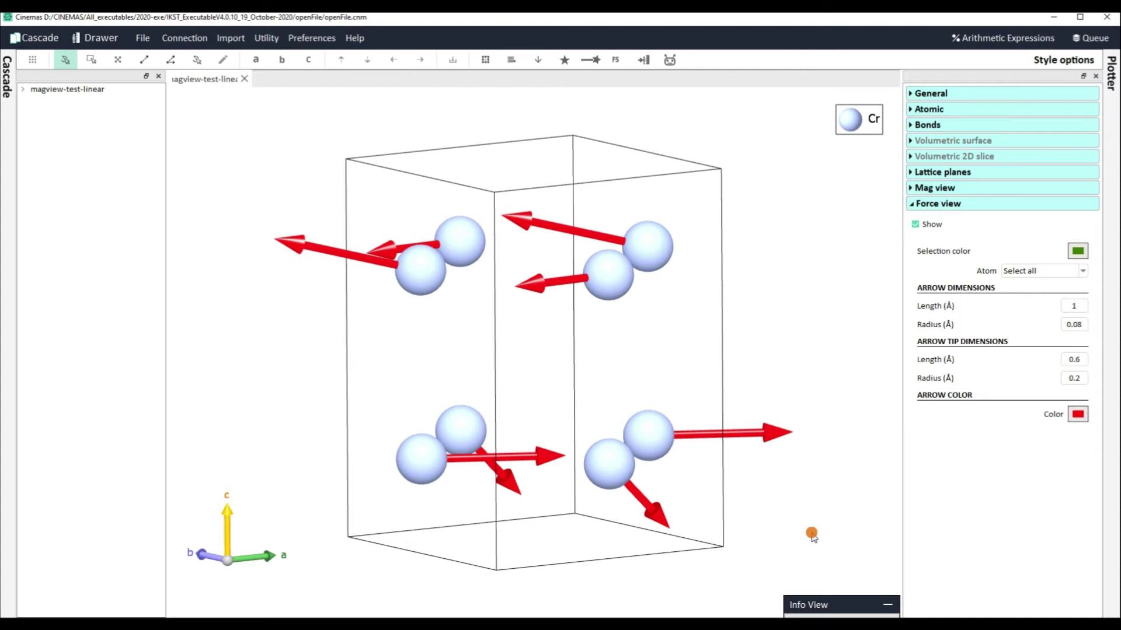
- Send the structure view to the Drawer and crop the image closely around the unit cell and its arrows, leaving out legend and compass
mouse_move(602, 430)
left_mouse_down()
mouse_move(592, 404)
mouse_move(576, 432)
mouse_move(631, 425)
mouse_move(613, 430)
left_mouse_up()
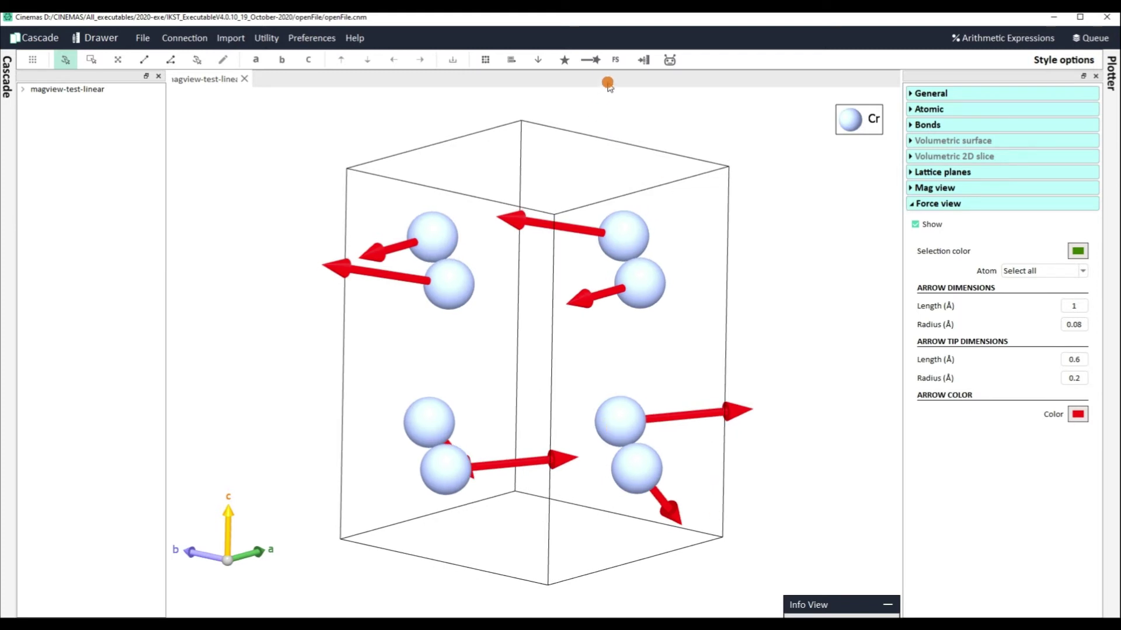
left_click(637, 62)
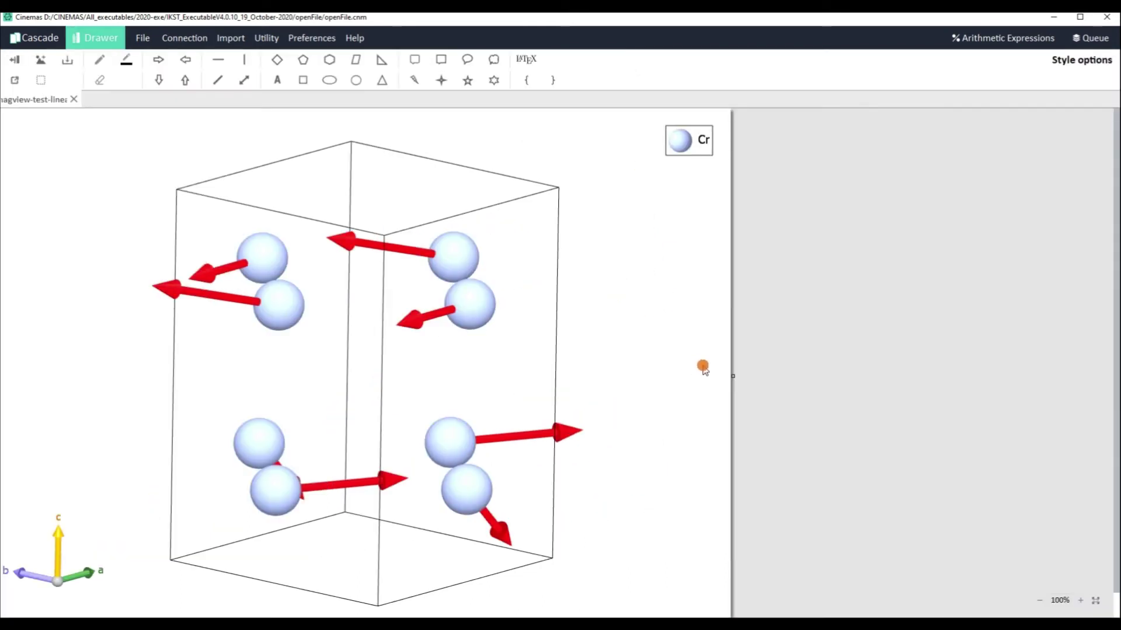
left_click(41, 80)
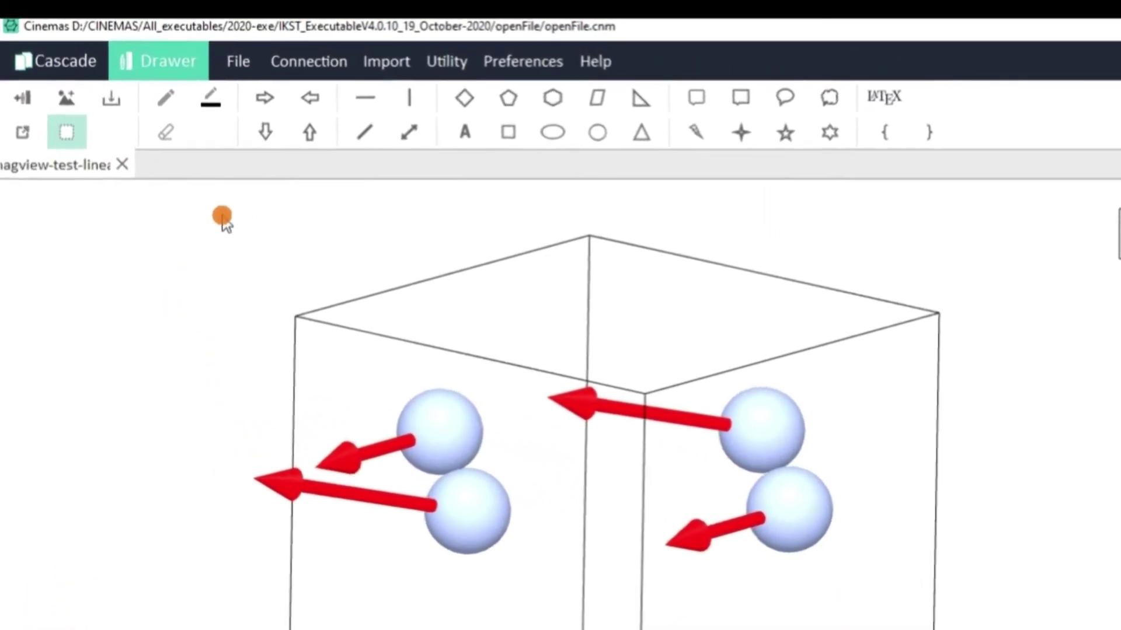
left_click_drag(222, 217, 1032, 629)
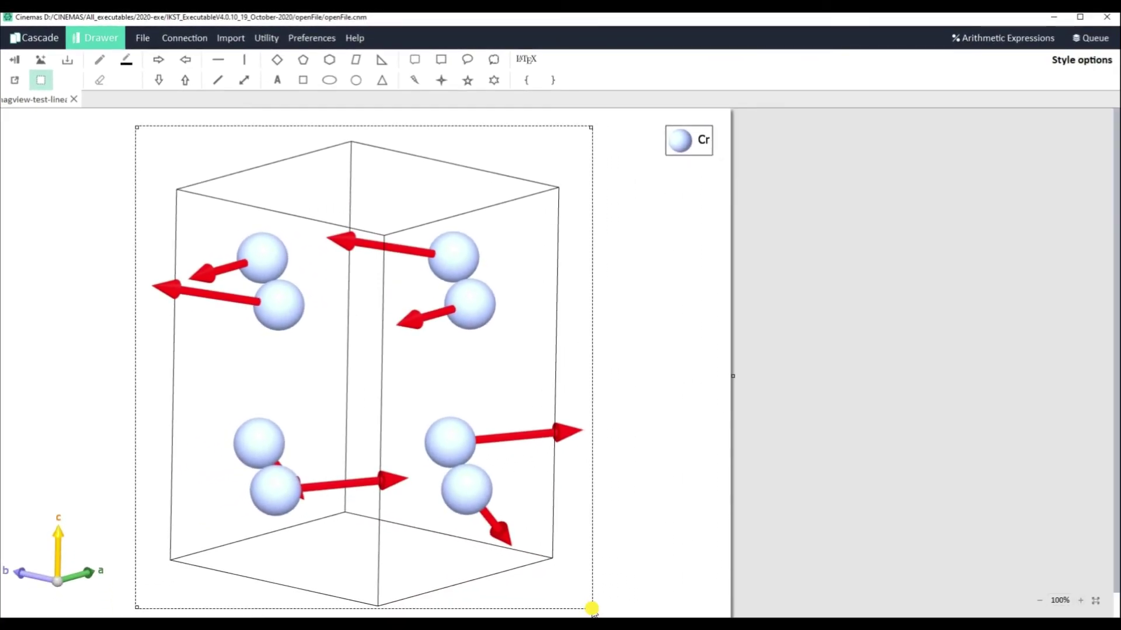
left_click_drag(591, 608, 591, 608)
left_click(8, 79)
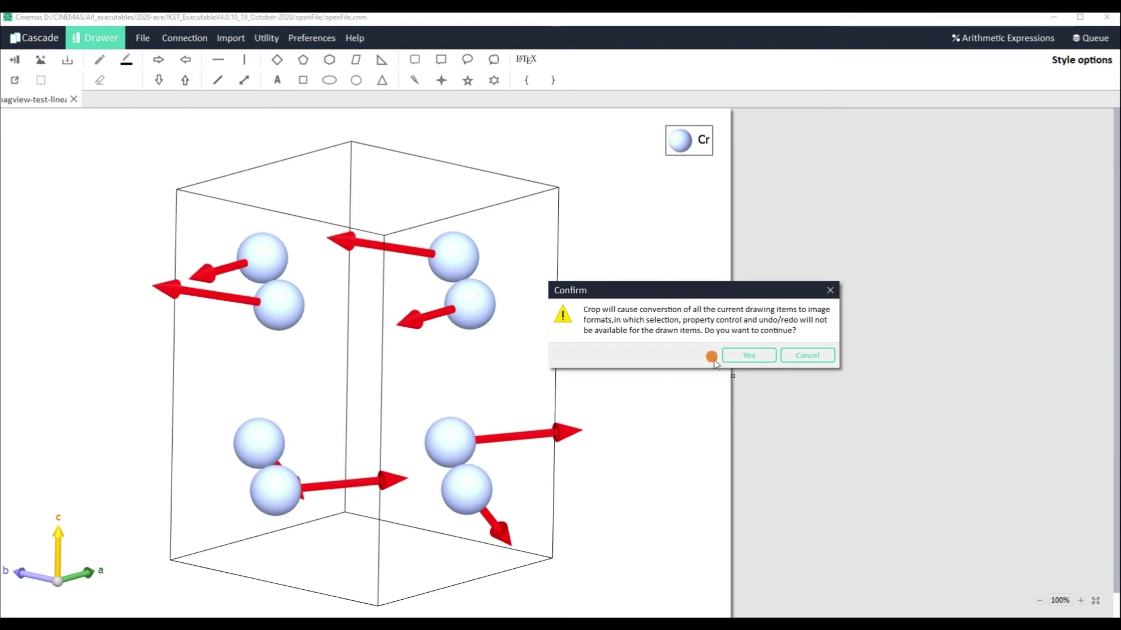
left_click(730, 354)
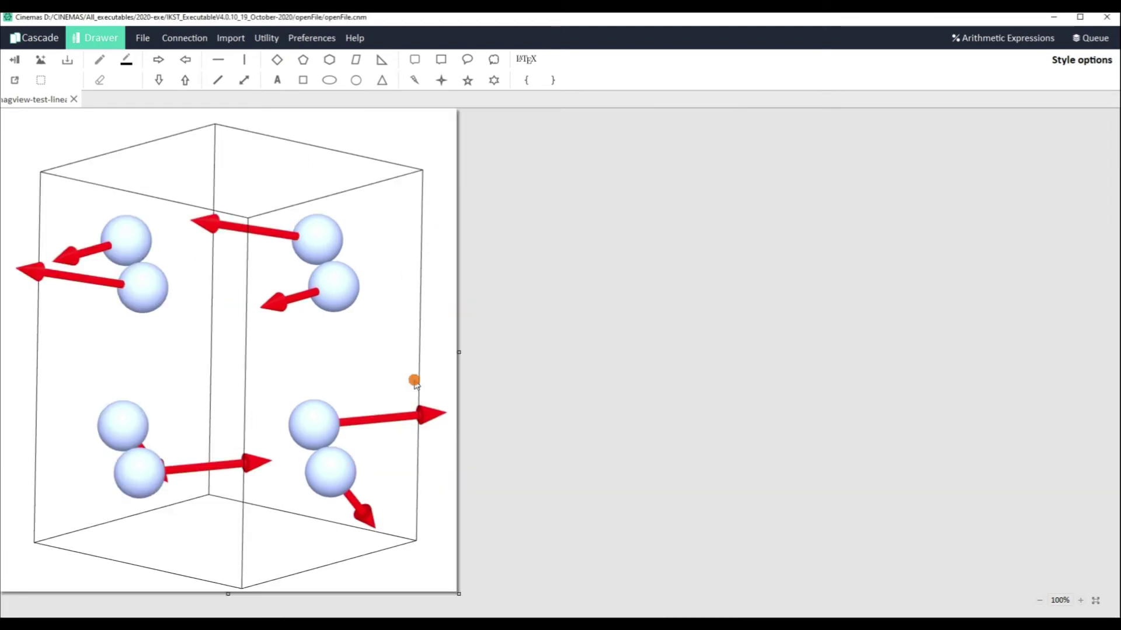
- Extend the drawing canvas at its lower edge and shift the cropped structure image slightly upward
left_click_drag(228, 595, 227, 616)
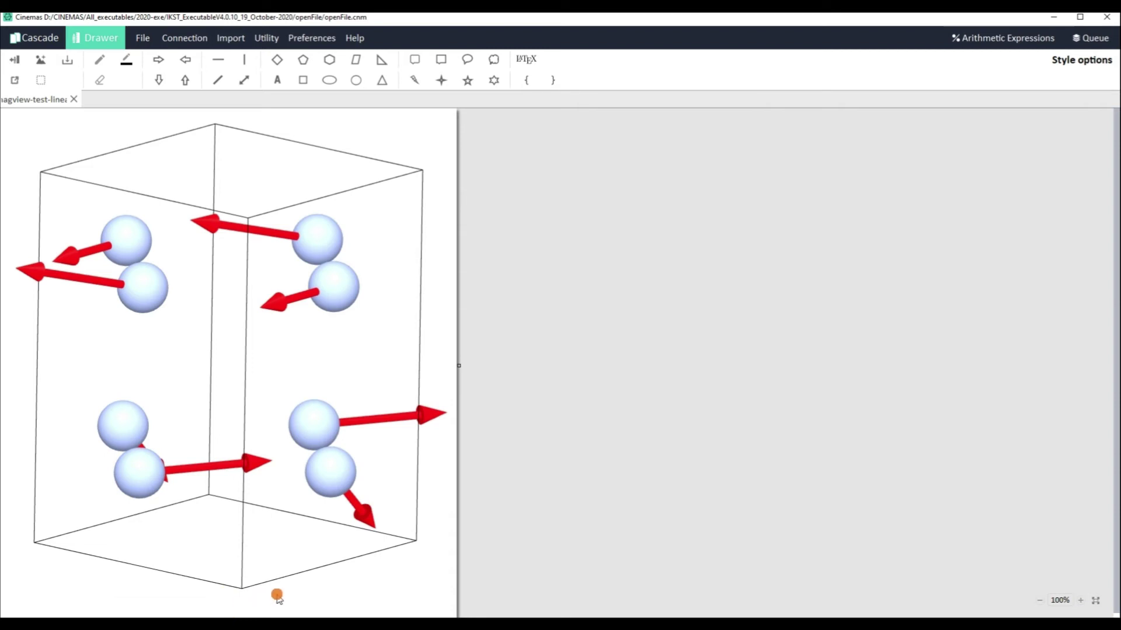
mouse_move(338, 552)
left_mouse_down()
mouse_move(344, 532)
mouse_move(334, 544)
left_mouse_up()
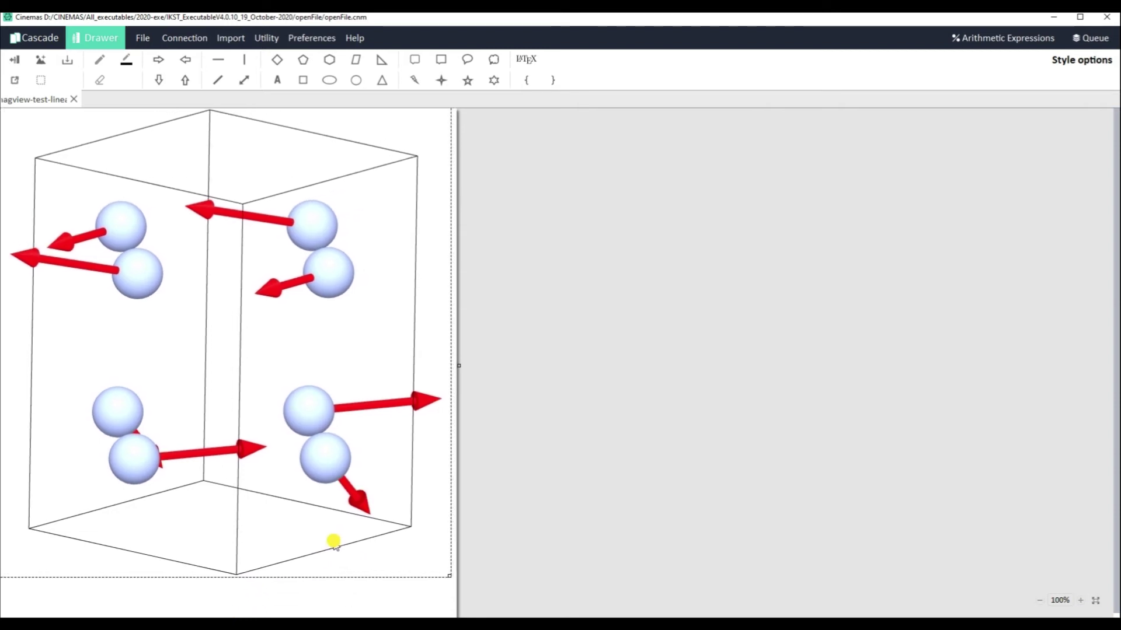
left_click(380, 601)
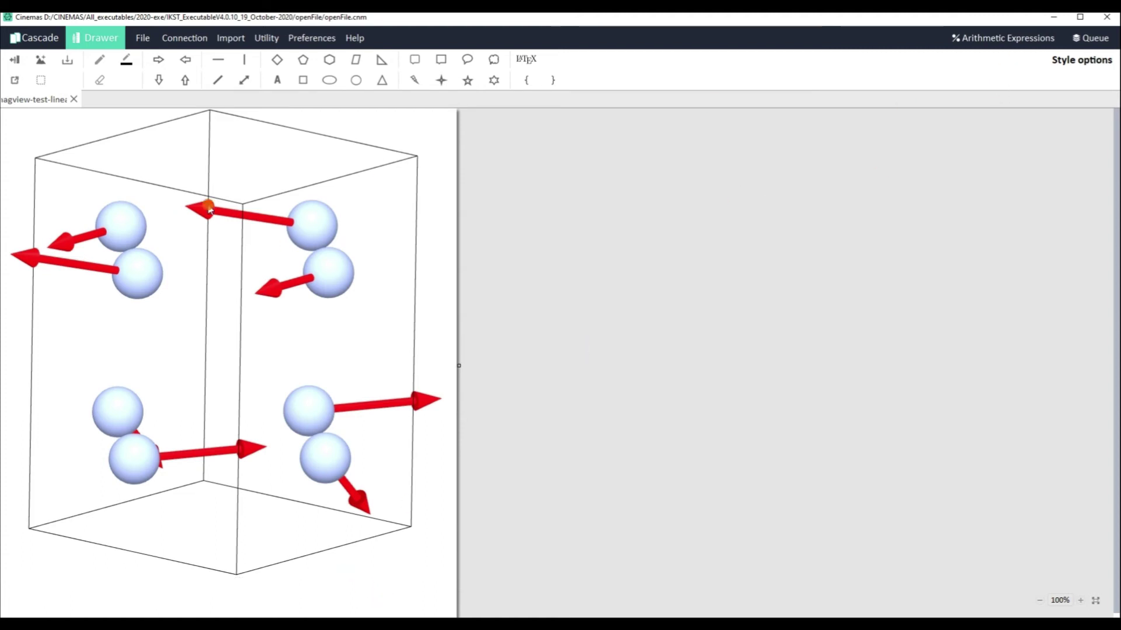
- Add the text caption "Forces visualized from CINEMAS-view" in the blank area below the unit cell
left_click(276, 80)
left_click(38, 594)
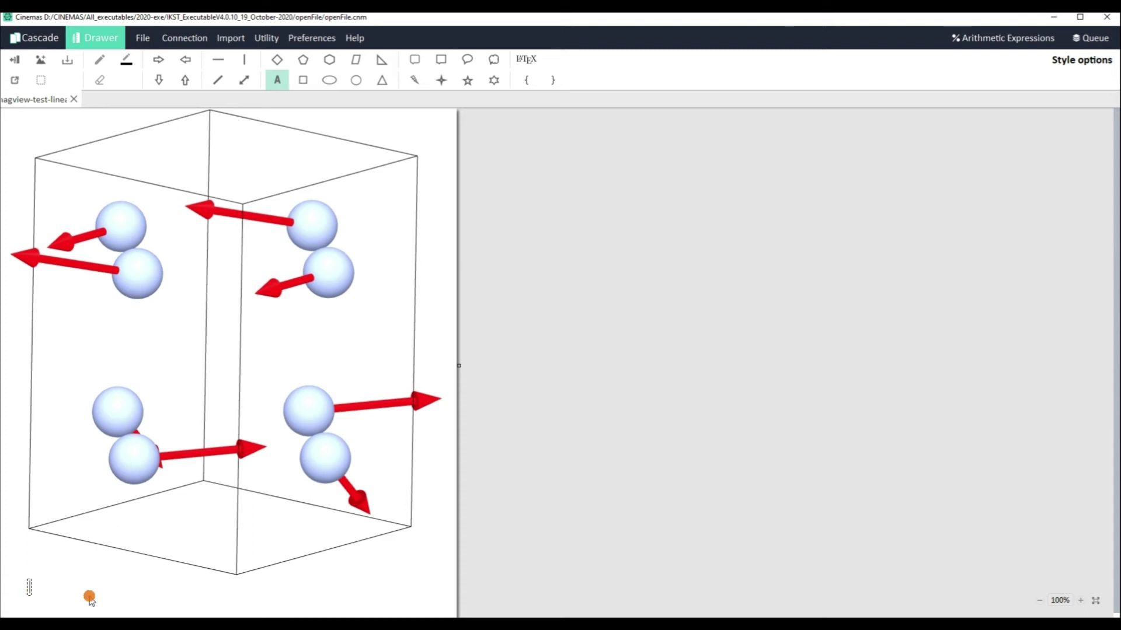
type("Forces visual")
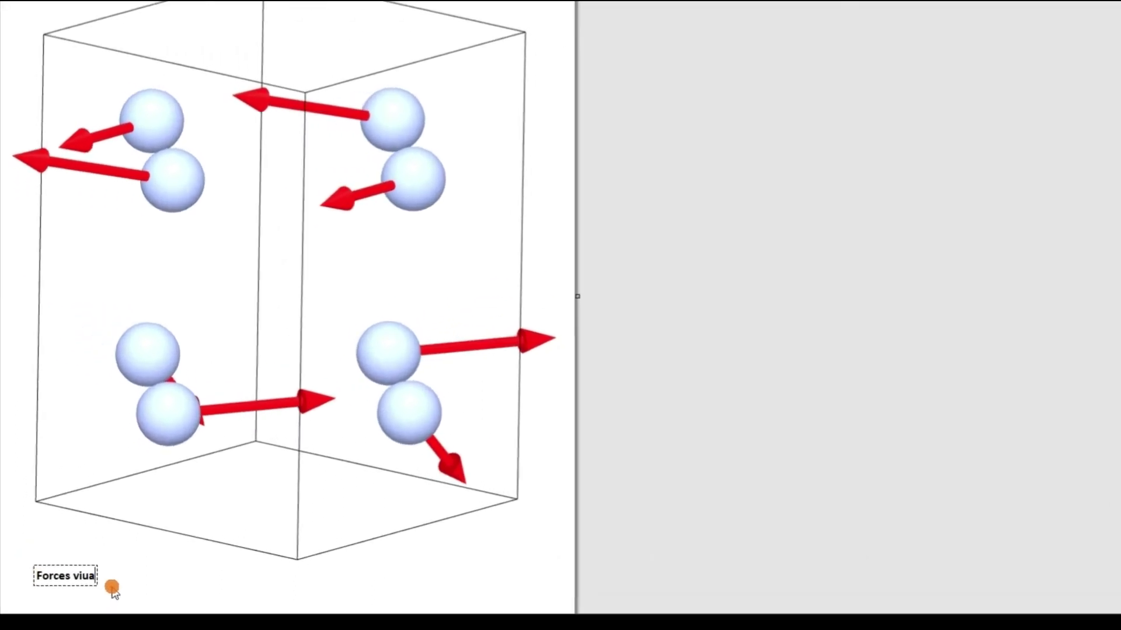
type("zied from")
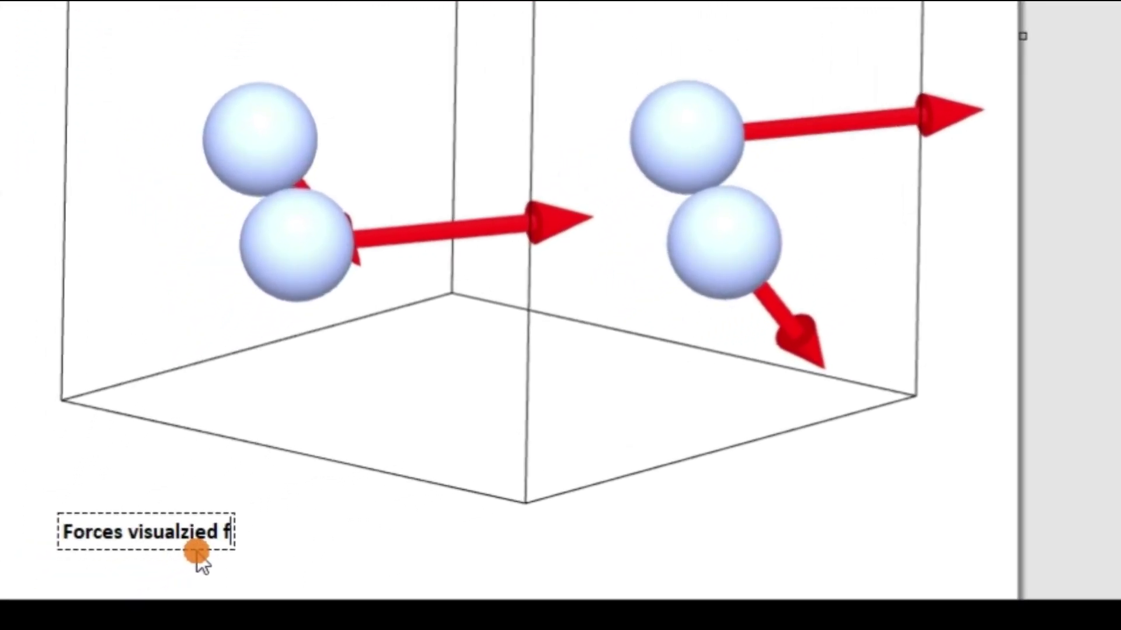
key("BackSpace")
key("BackSpace")
key("BackSpace")
key("BackSpace")
key("BackSpace")
key("BackSpace")
key("BackSpace")
key("BackSpace")
key("BackSpace")
type("ized from")
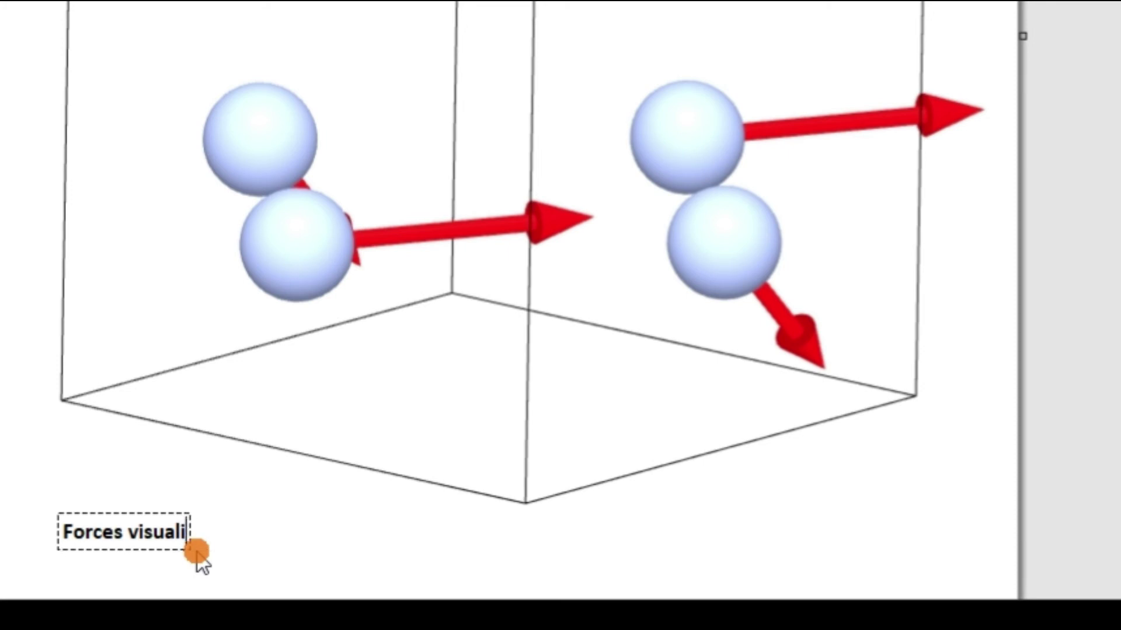
type(" CINEMAS-view")
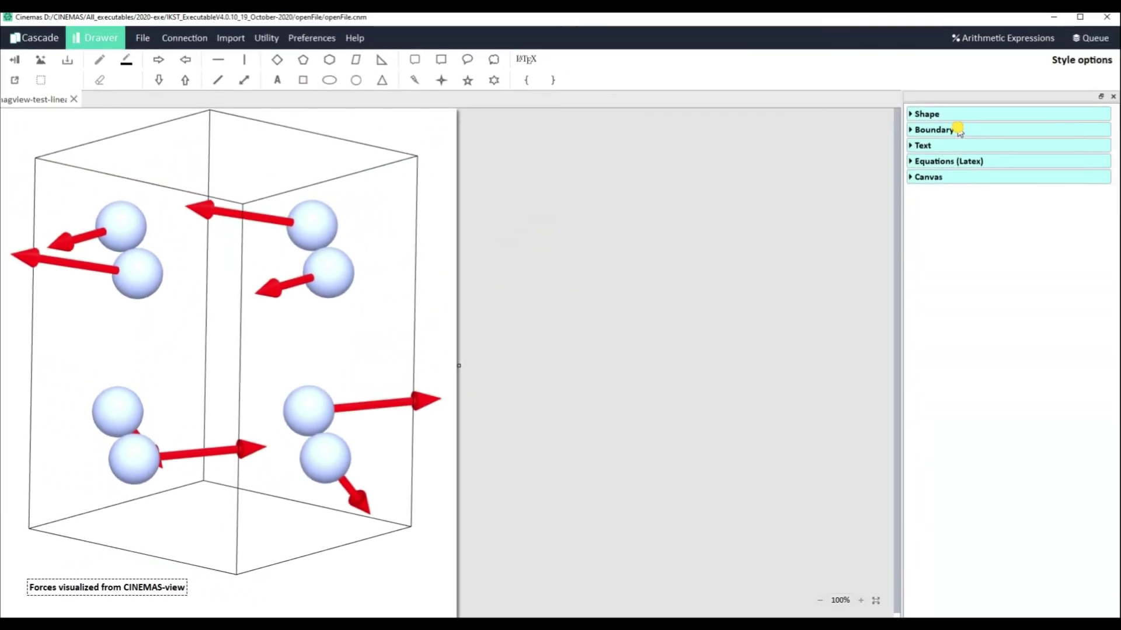
- Give the caption box rounded edges and a BorderShadow with an 18% shadow gradient
left_click(959, 130)
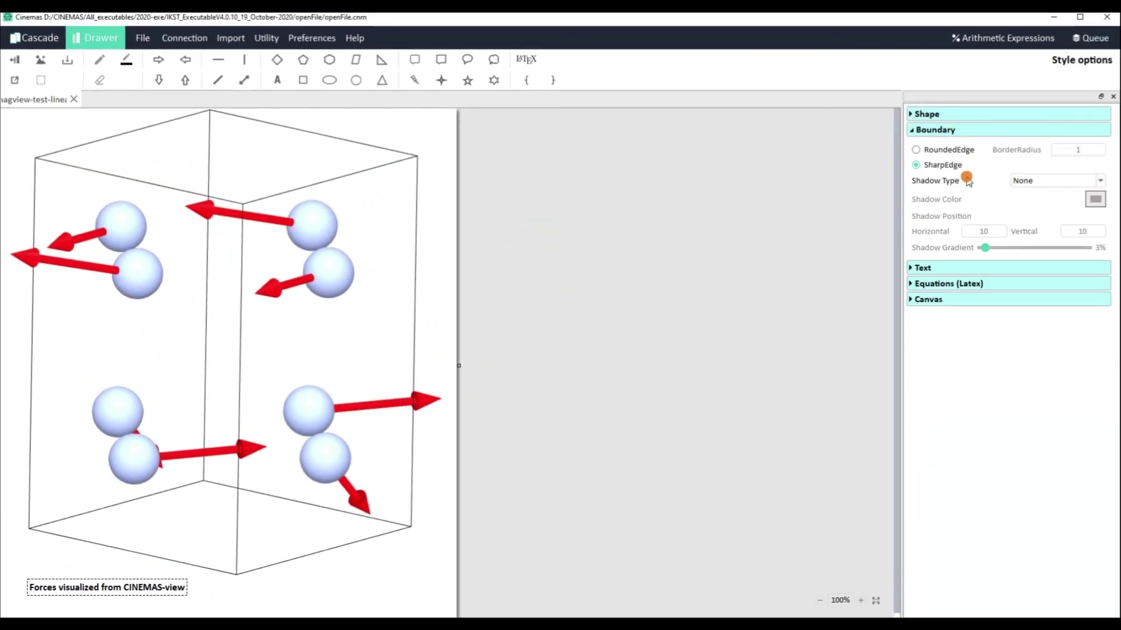
left_click(1092, 182)
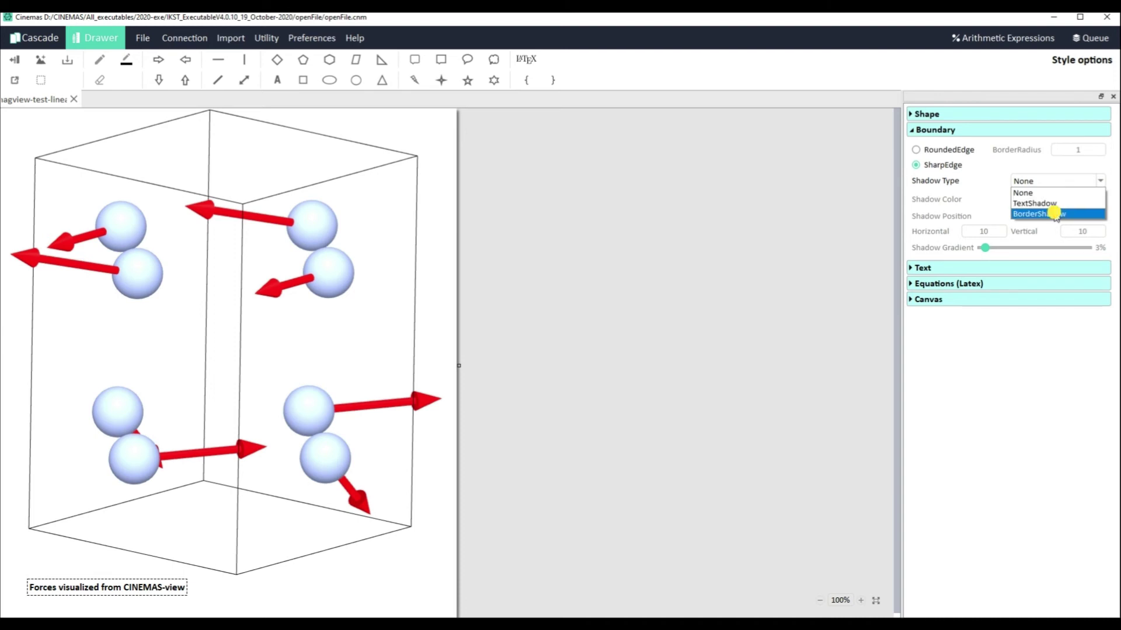
left_click(1055, 212)
left_click_drag(986, 248, 1000, 250)
left_click(967, 149)
left_click(377, 571)
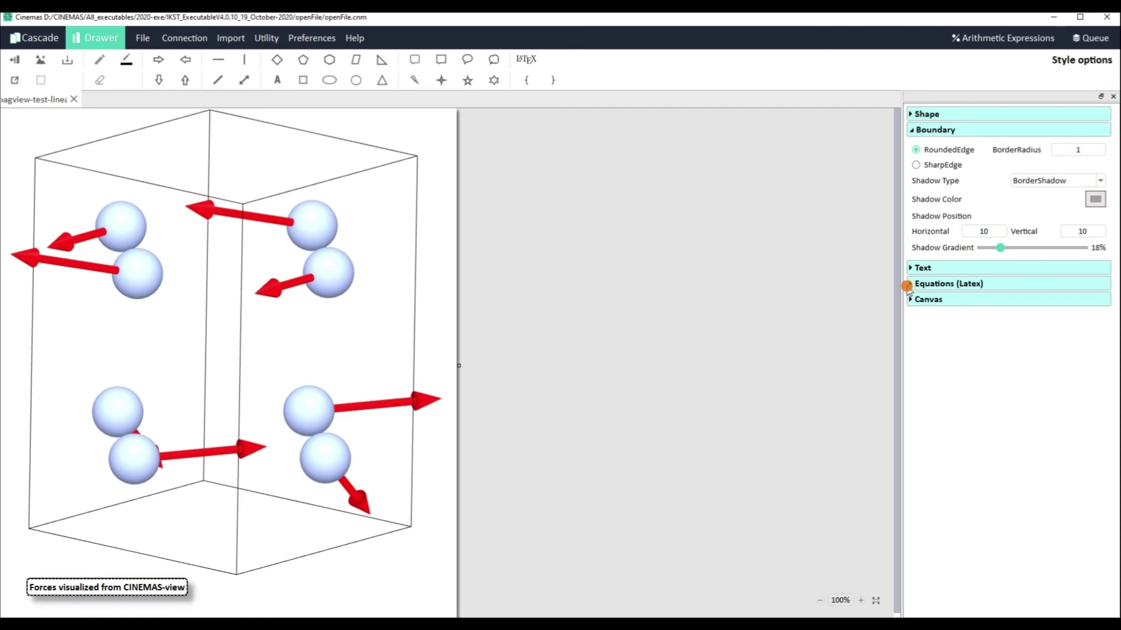
- Set the caption's font size to 18 and move the caption so it sits centered beneath the unit cell
left_click(945, 271)
left_click(981, 295)
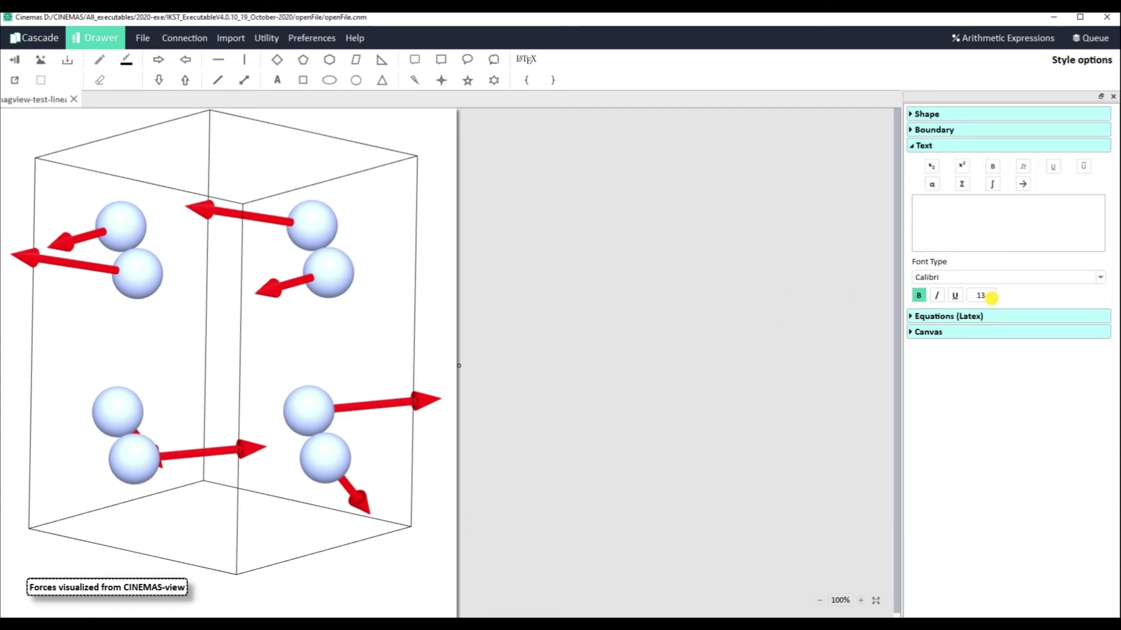
type("18")
left_click(954, 297)
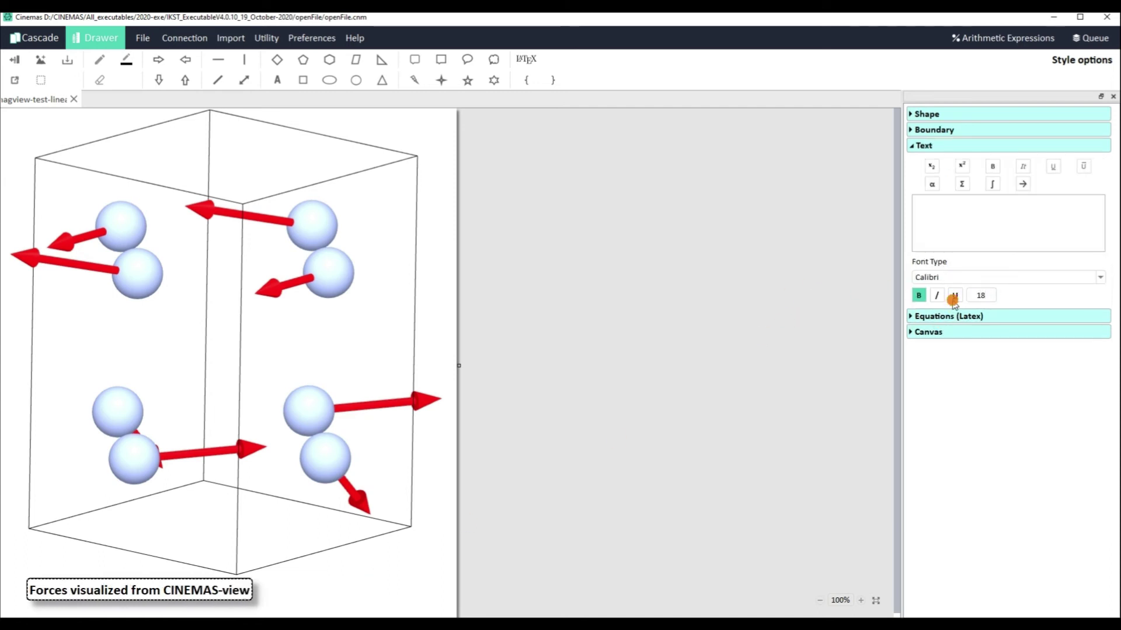
left_click_drag(197, 601, 275, 597)
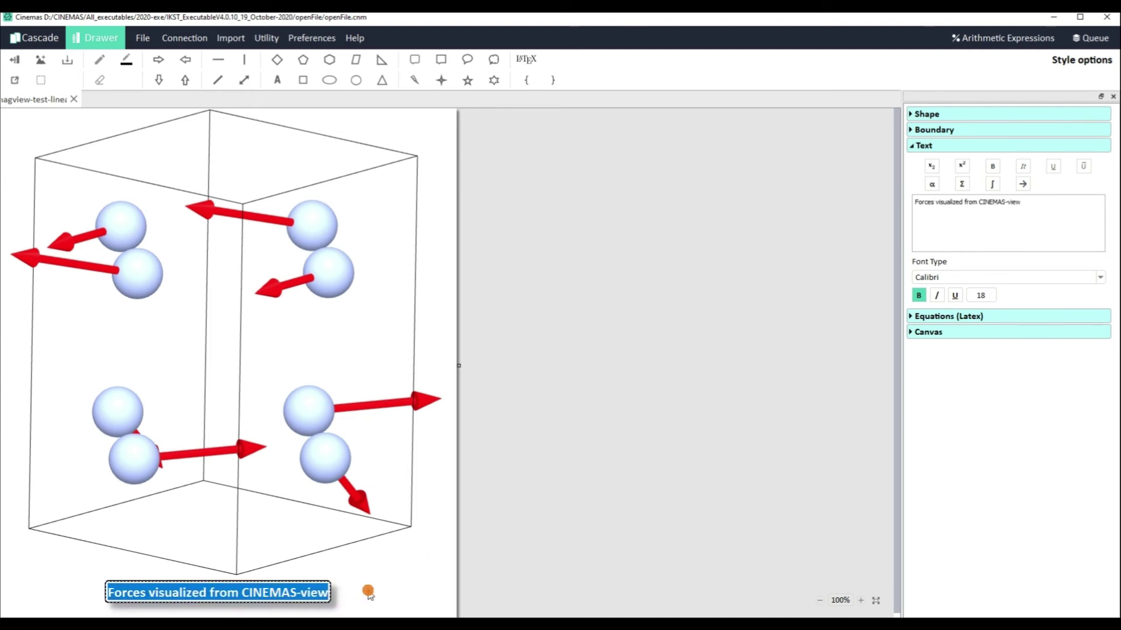
left_click(368, 592)
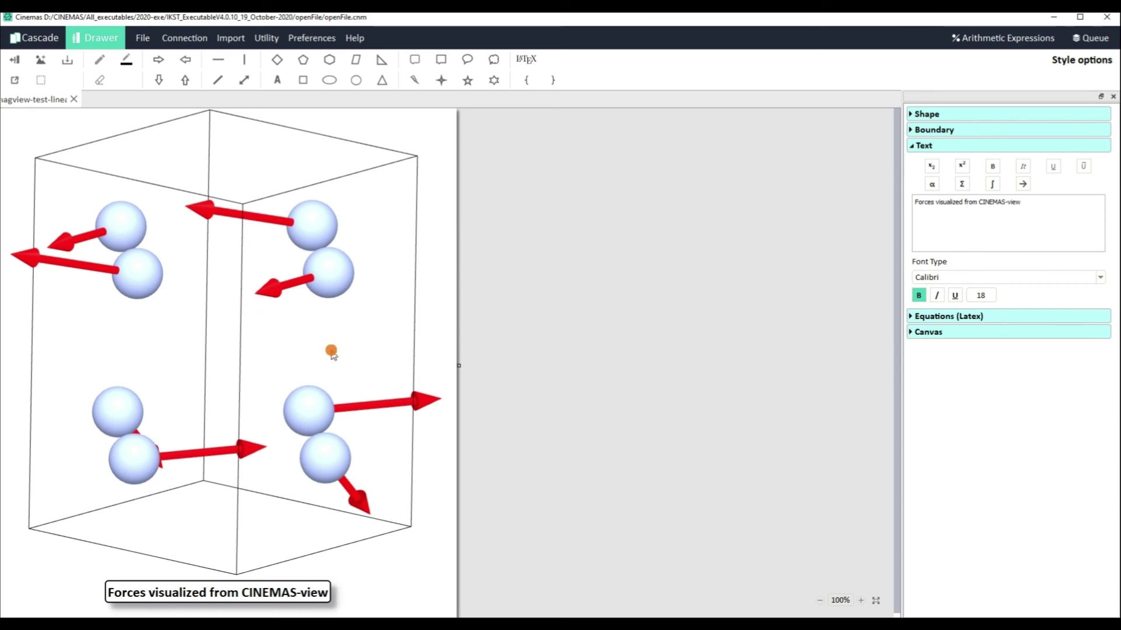
- Try to export the captioned drawing to the Desktop as a PNG named abc123, cancelling at the scale factor prompt
left_click(70, 63)
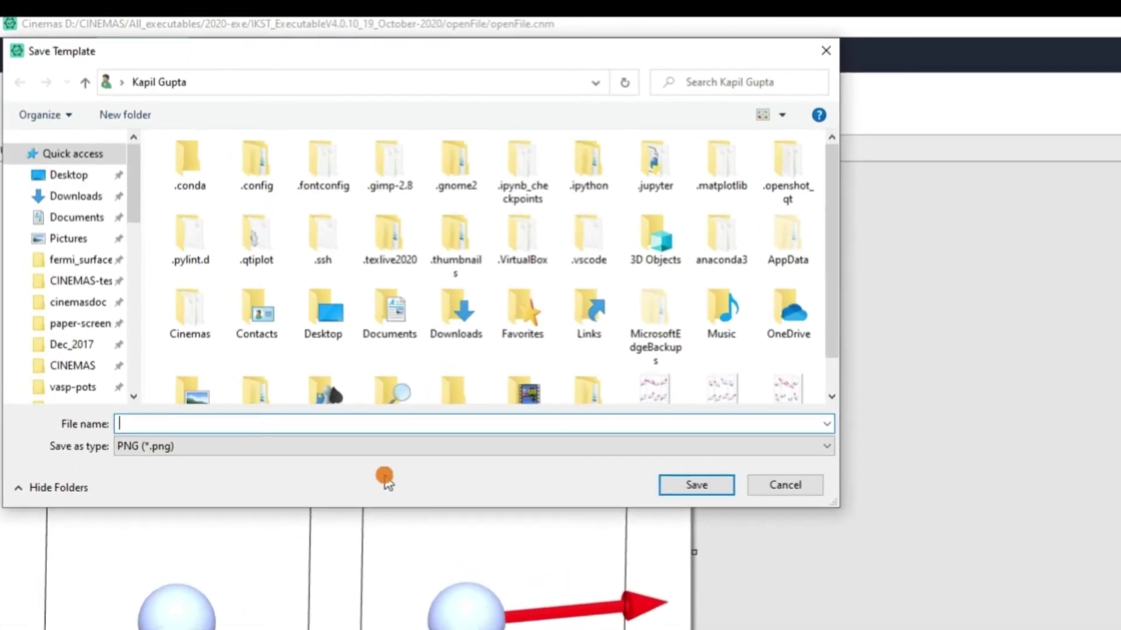
left_click(254, 296)
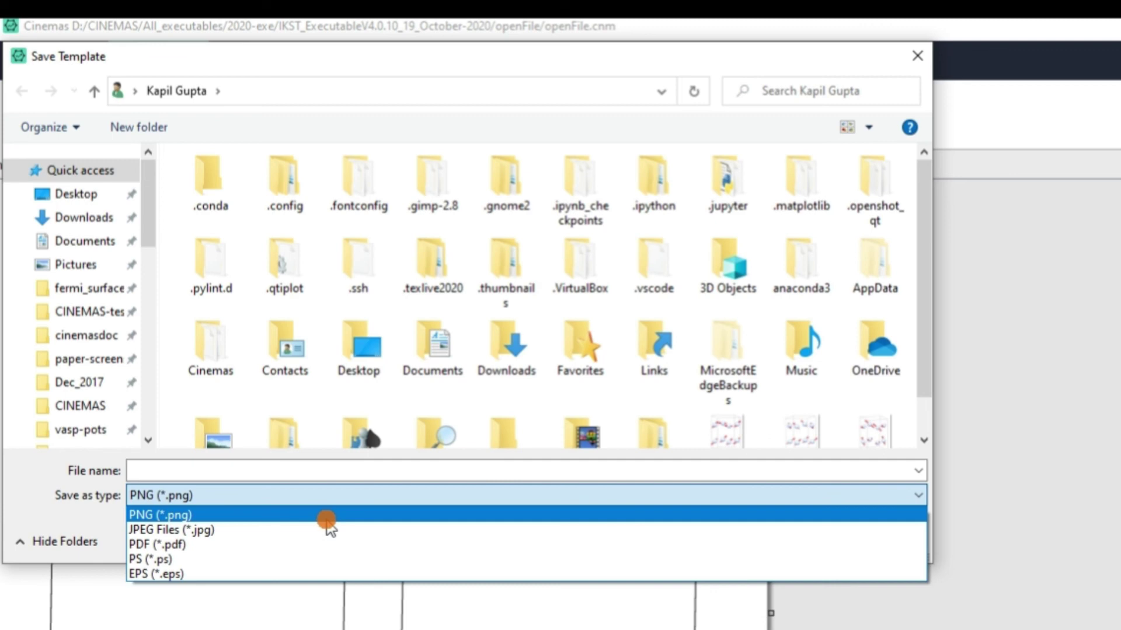
left_click(190, 471)
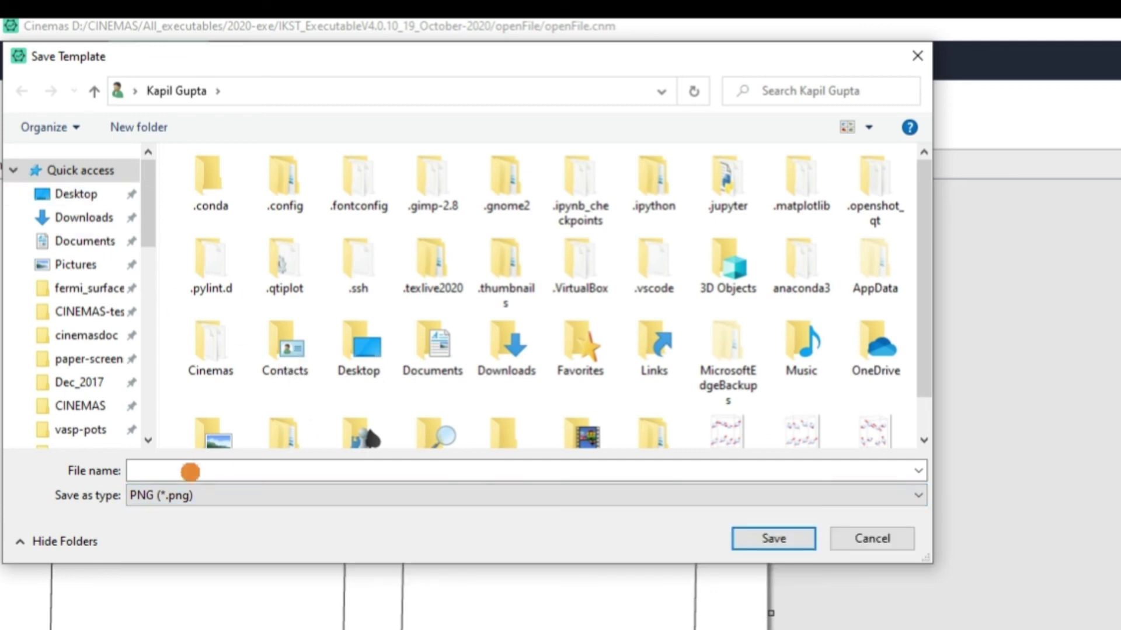
left_click(217, 466)
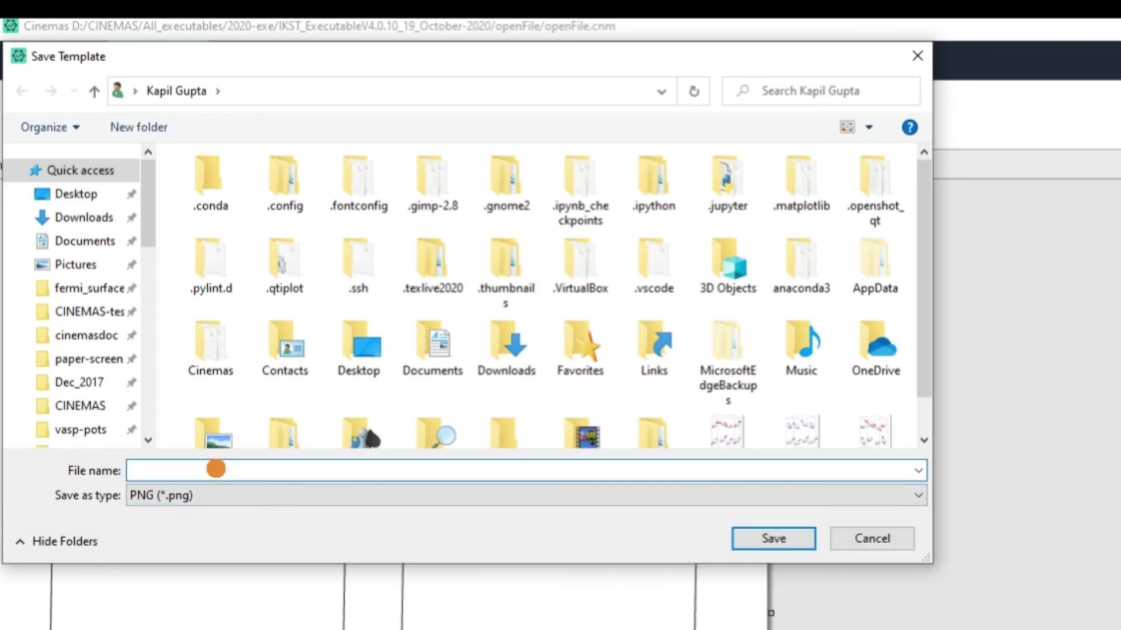
left_click(84, 193)
type("abc123")
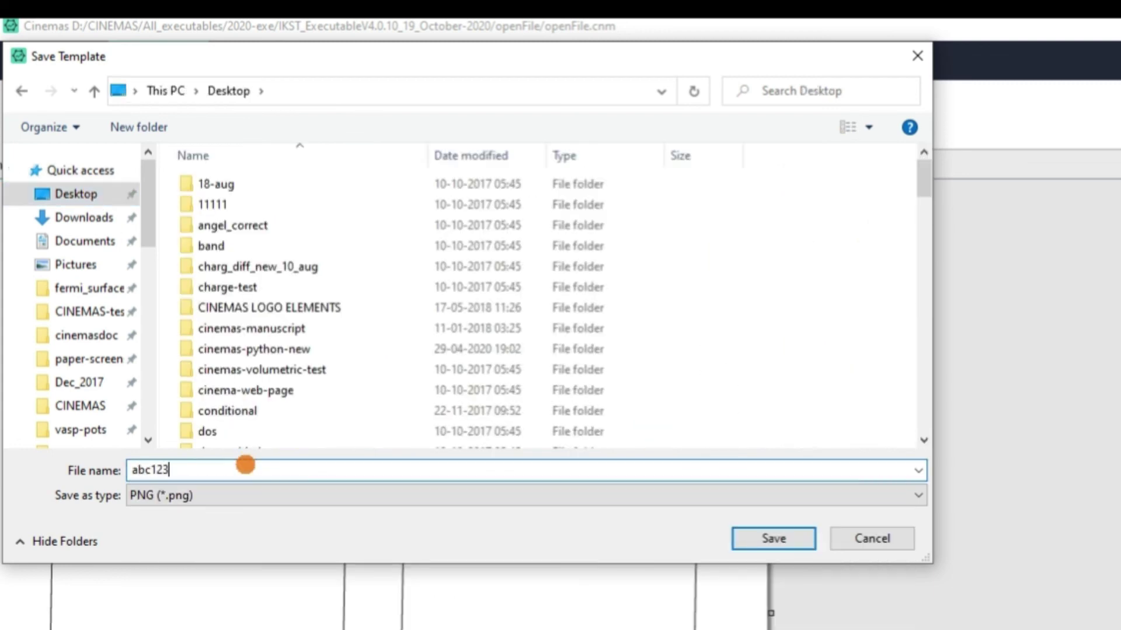
left_click(780, 536)
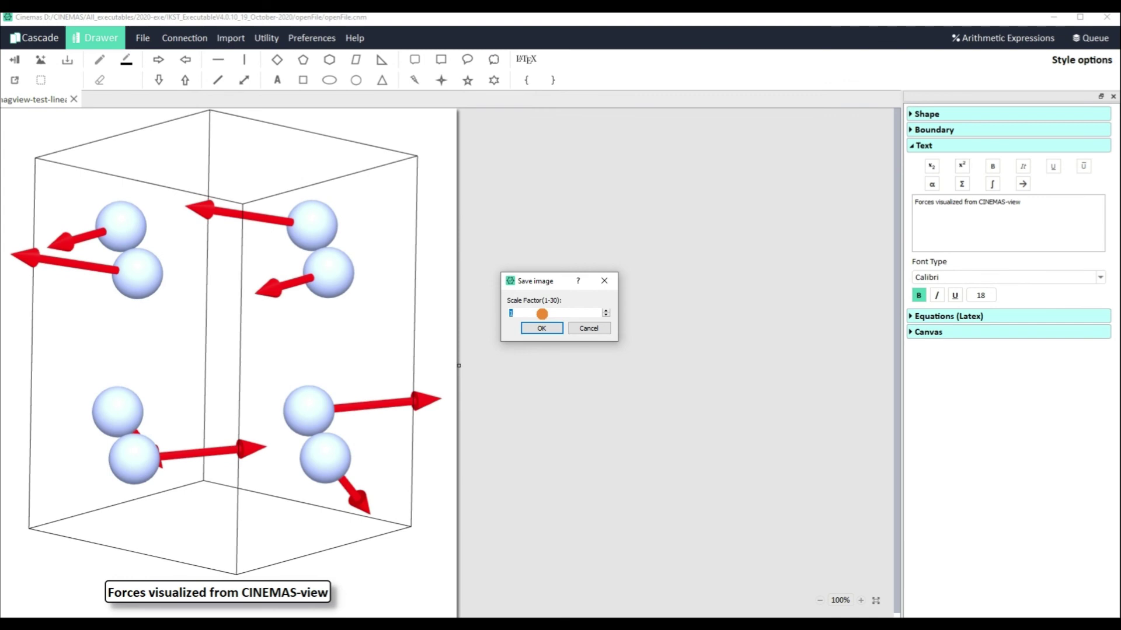
left_click(587, 328)
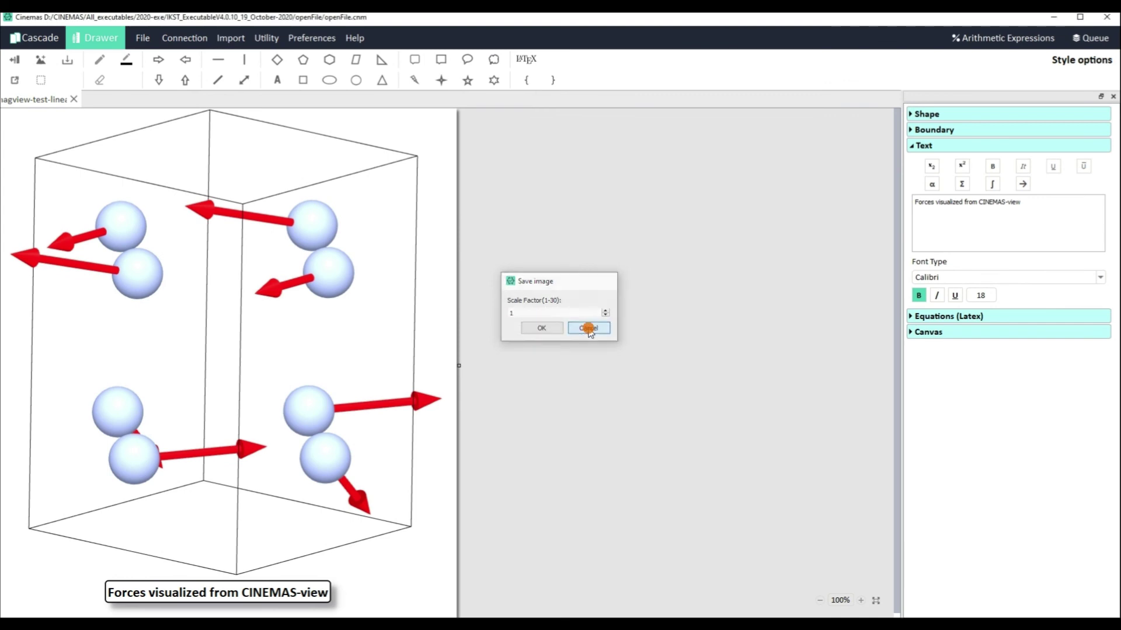
- Leave the Drawer and return to the chromium structure in the Visualizer
left_click(36, 40)
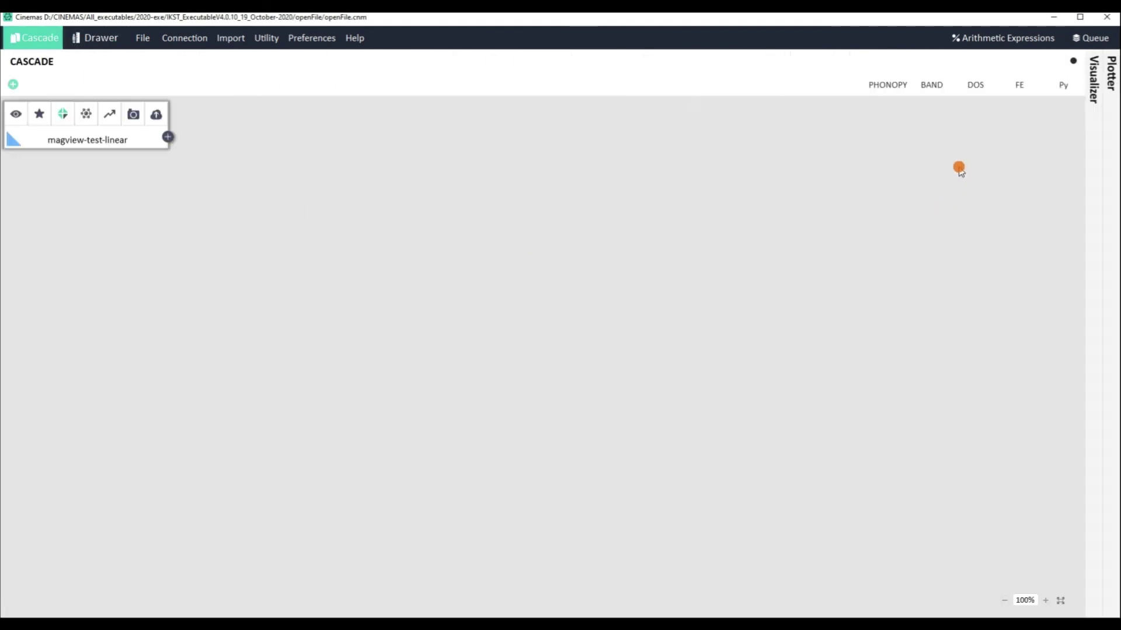
left_click(1091, 164)
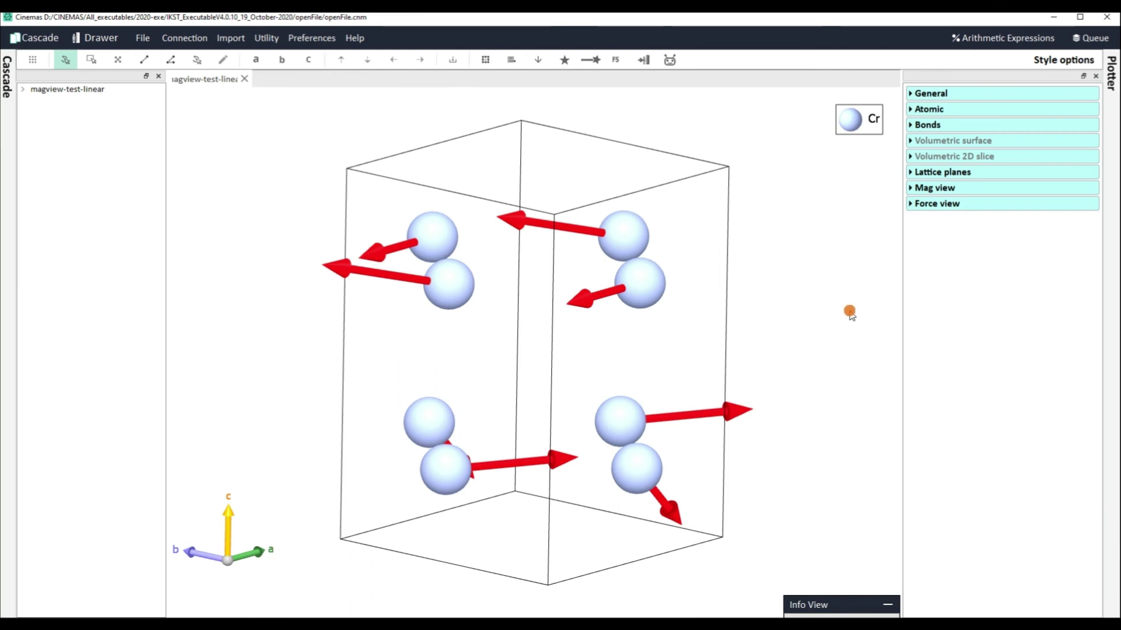